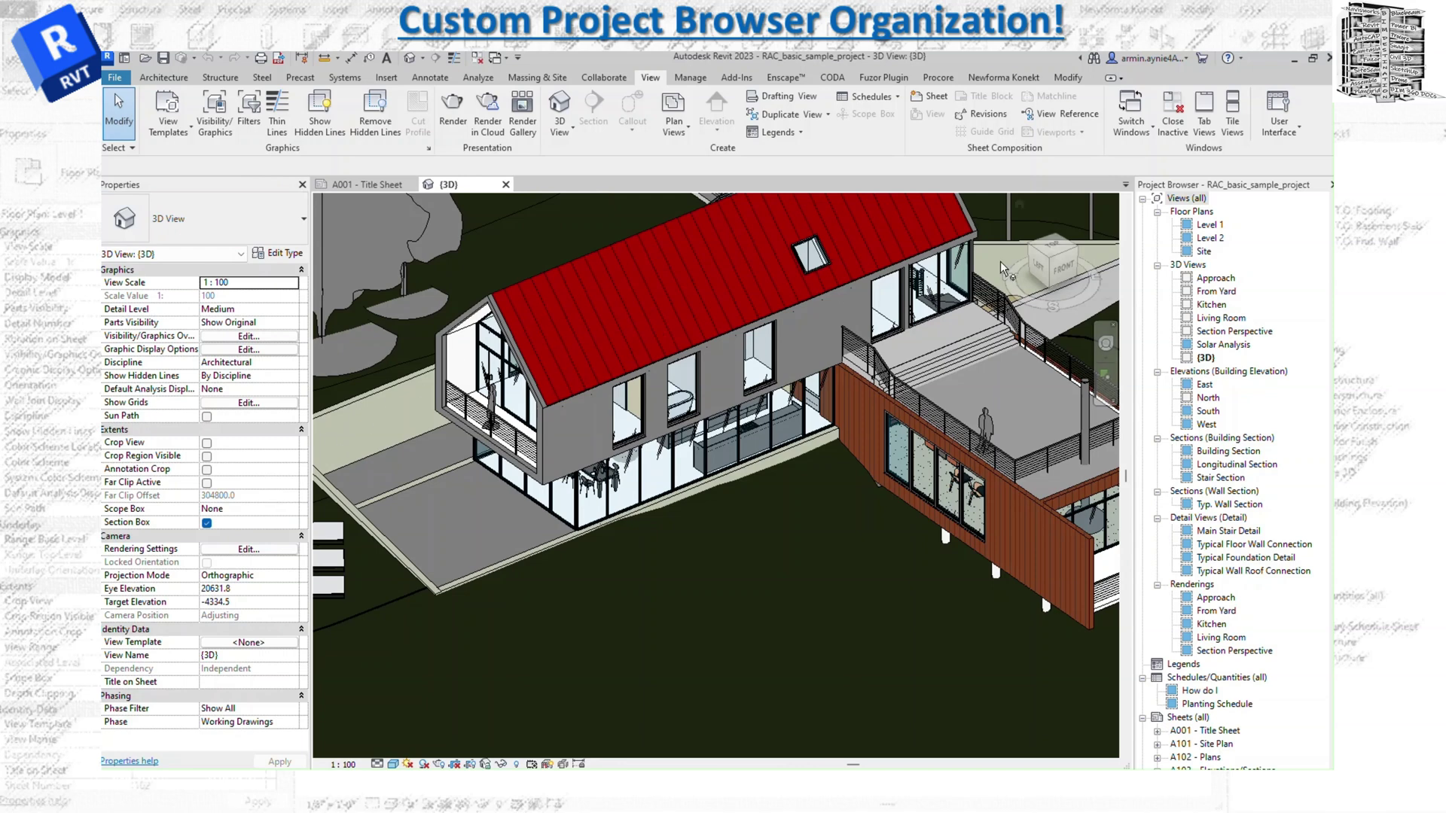
Check the Project Browser's Browser Organization settings and cancel without changes
right_click(1184, 201)
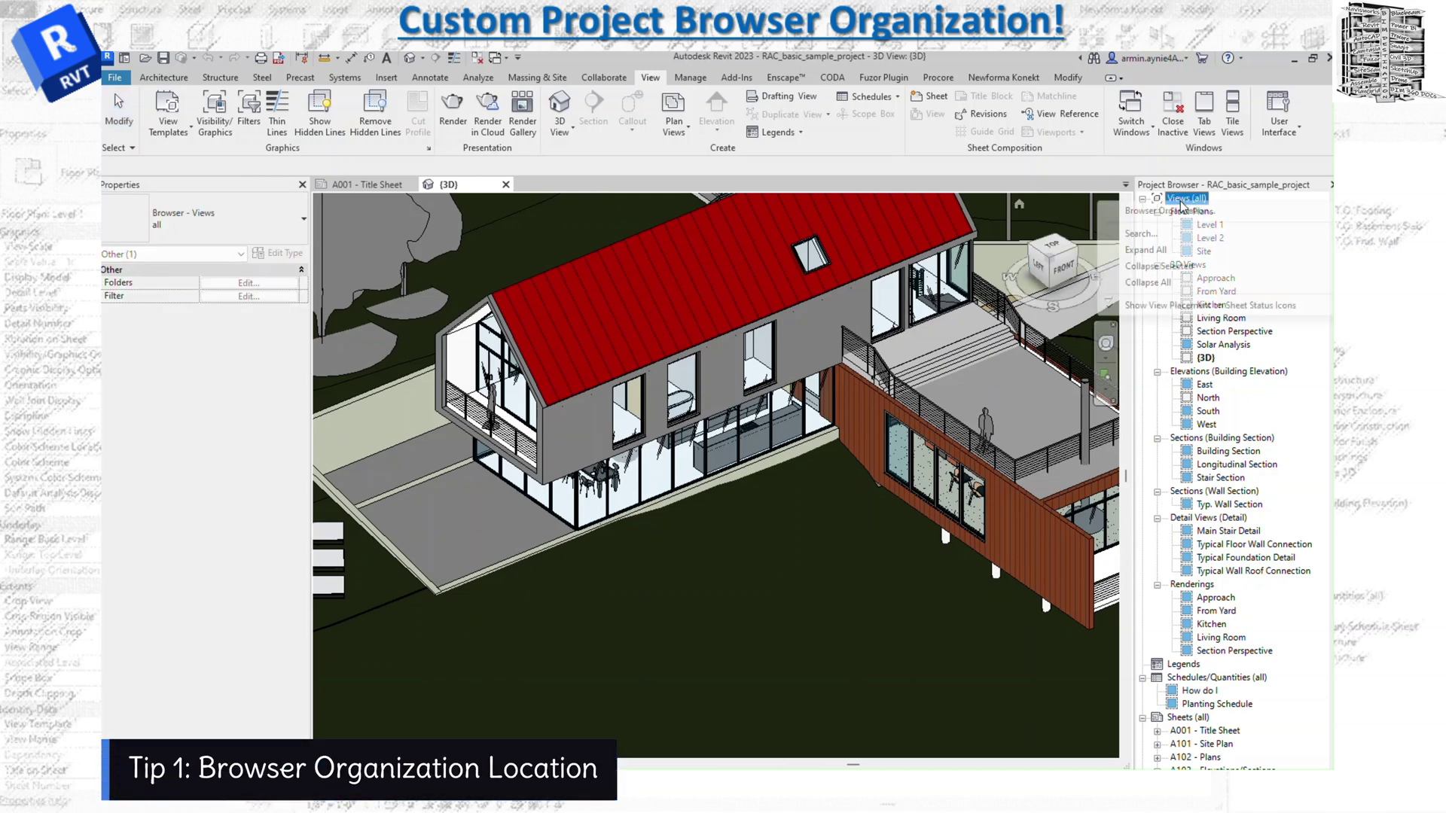
left_click(1180, 210)
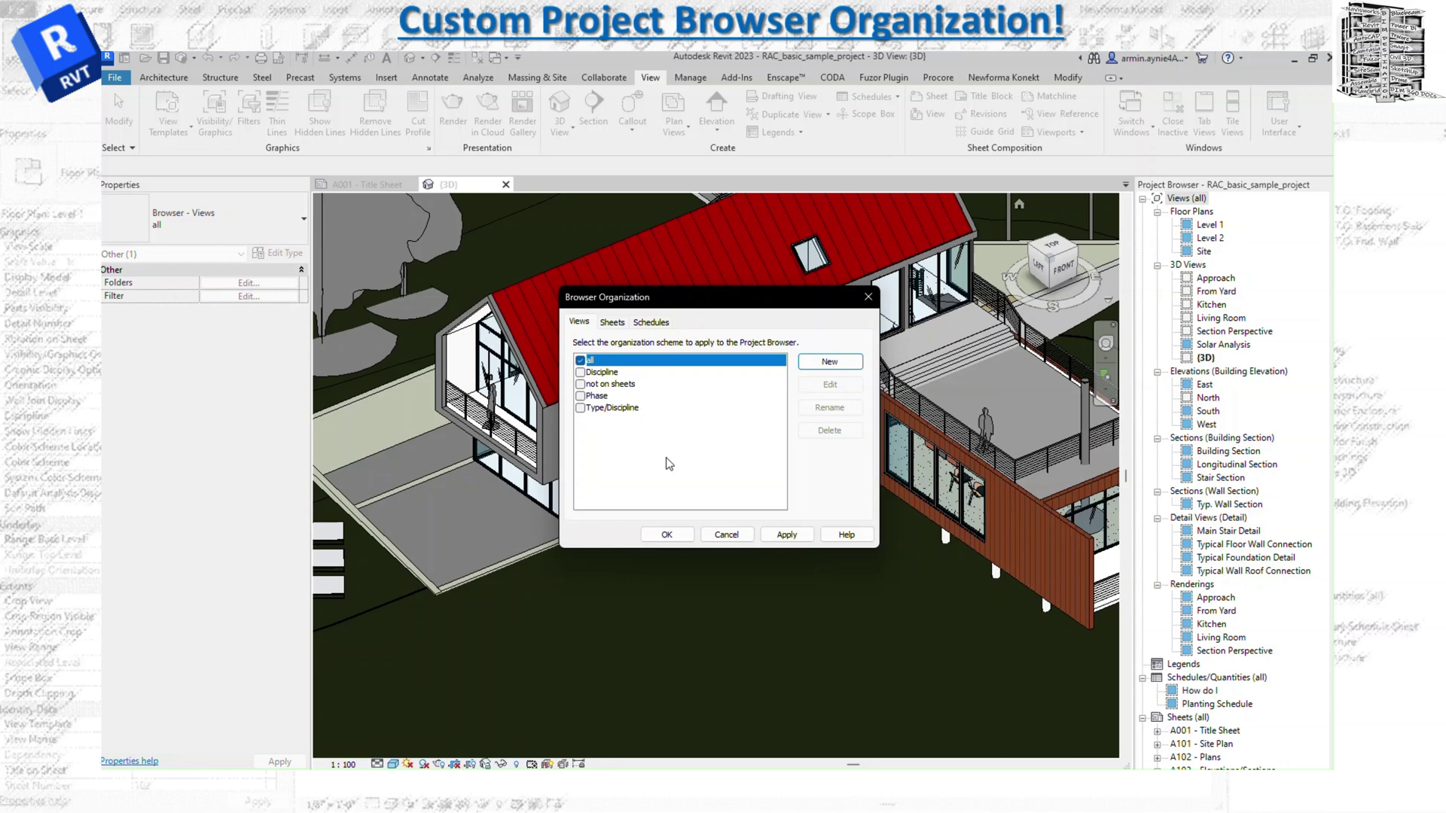
left_click(727, 535)
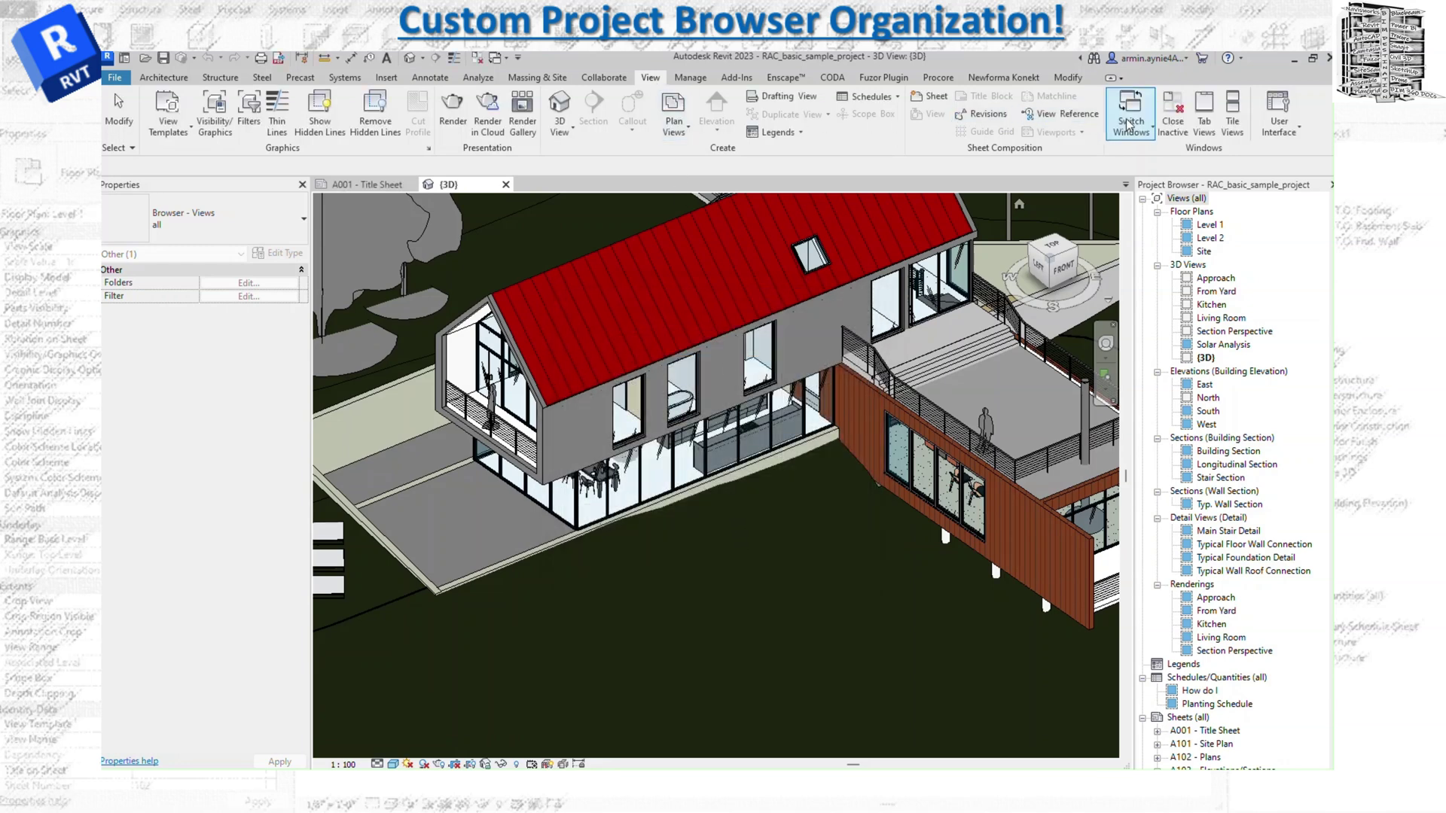
left_click(1300, 137)
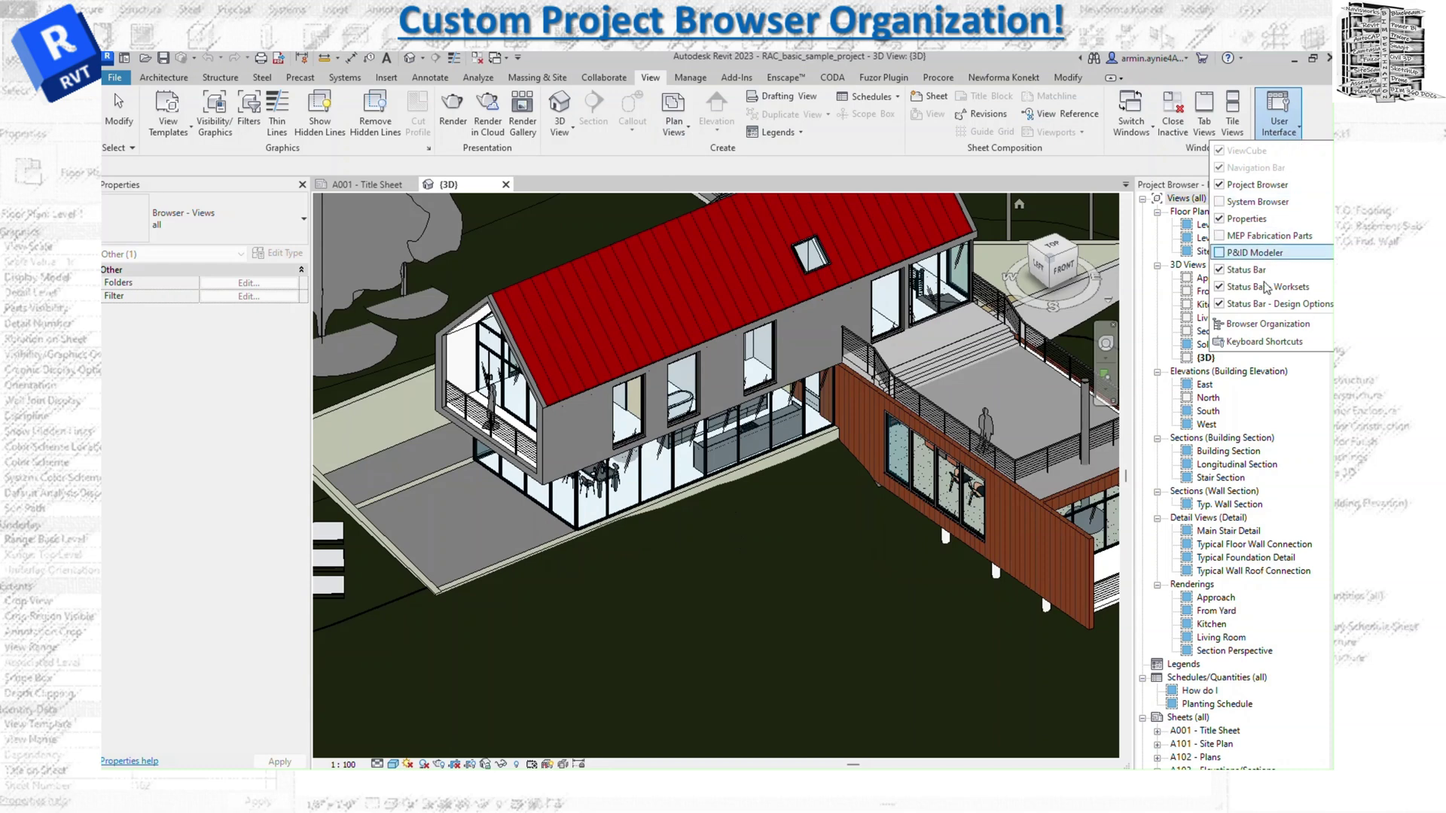
left_click(1257, 327)
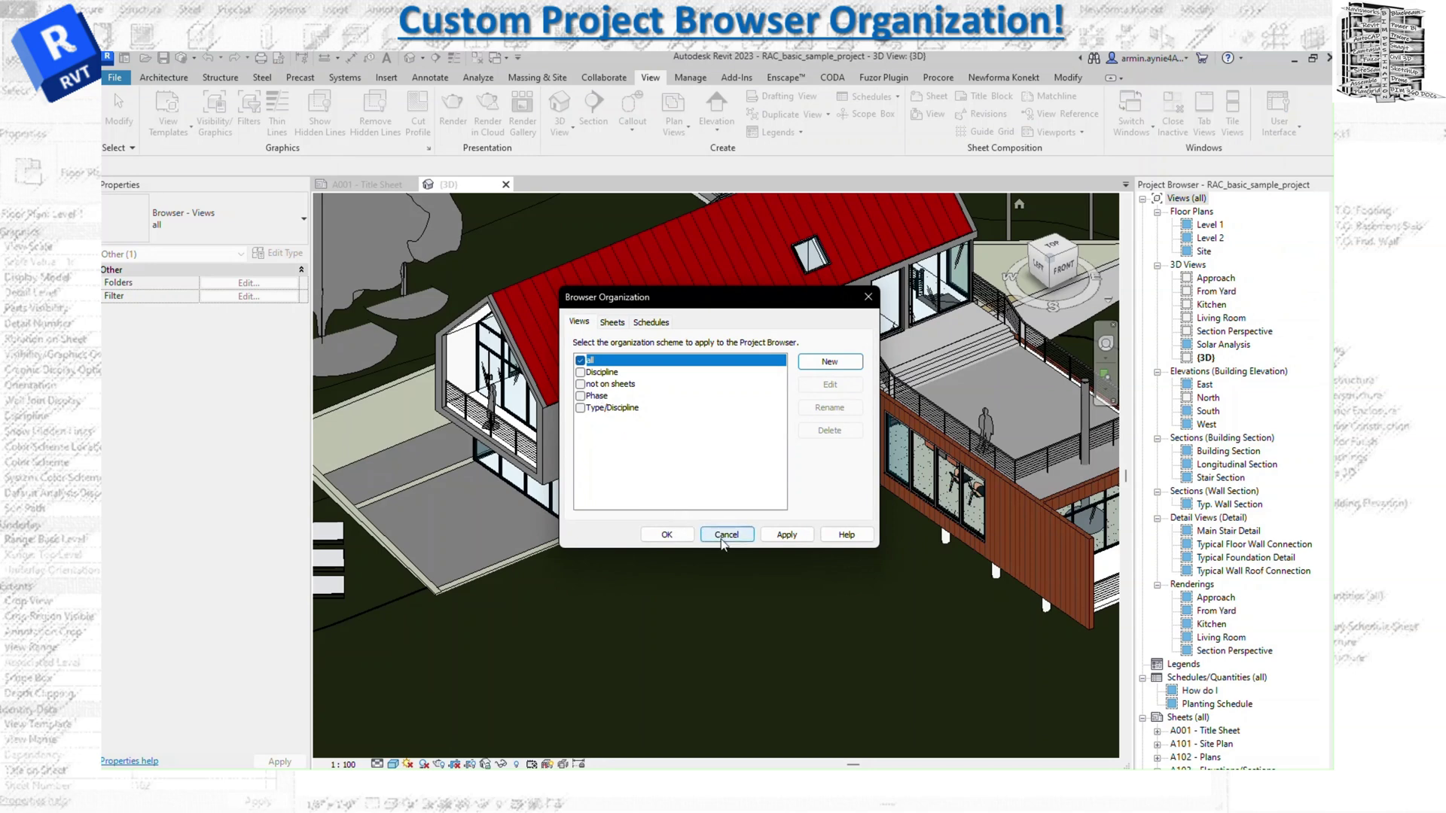
left_click(723, 538)
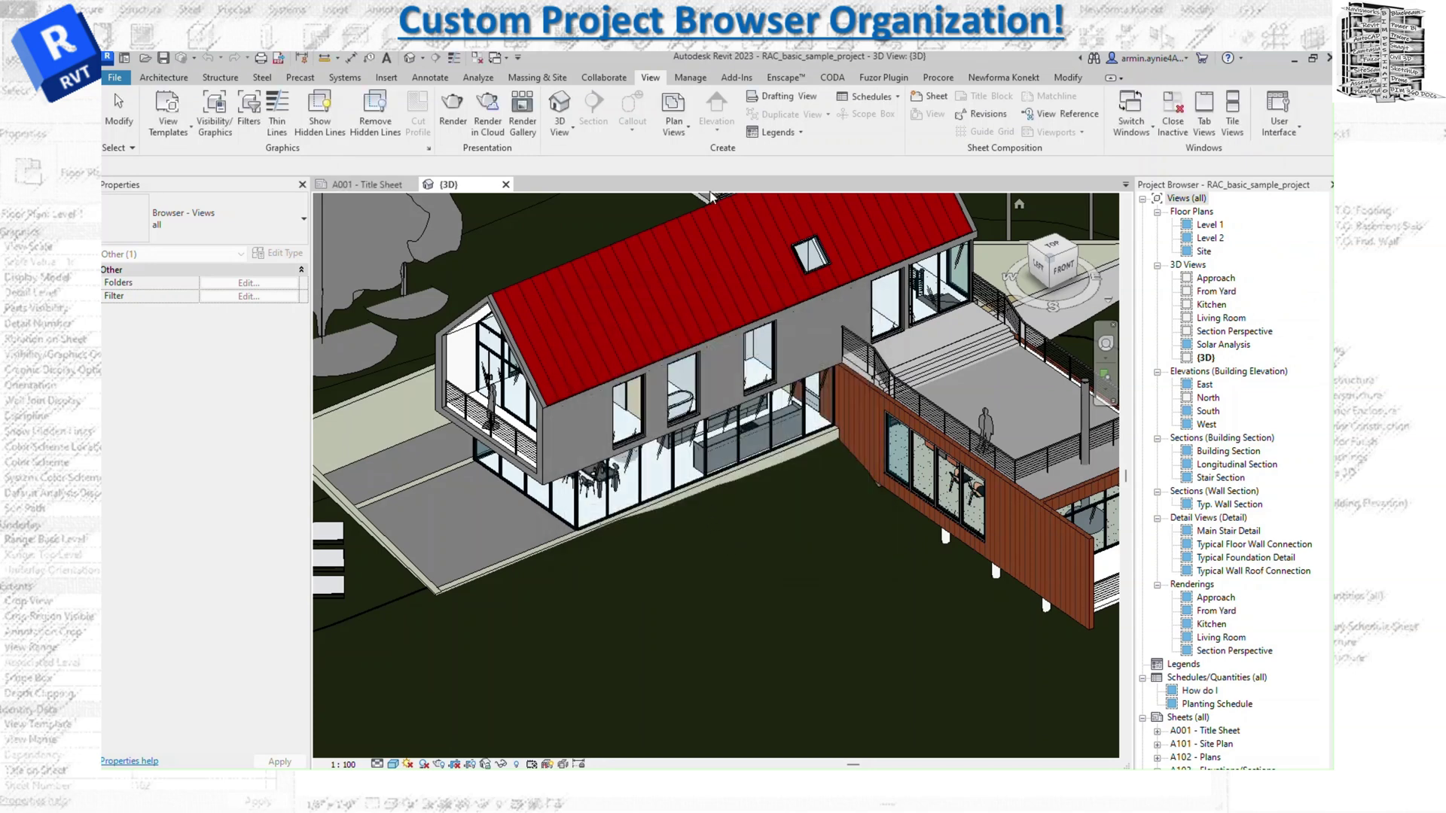
Start a new project parameter named Generated By with Common discipline and Text type
left_click(698, 86)
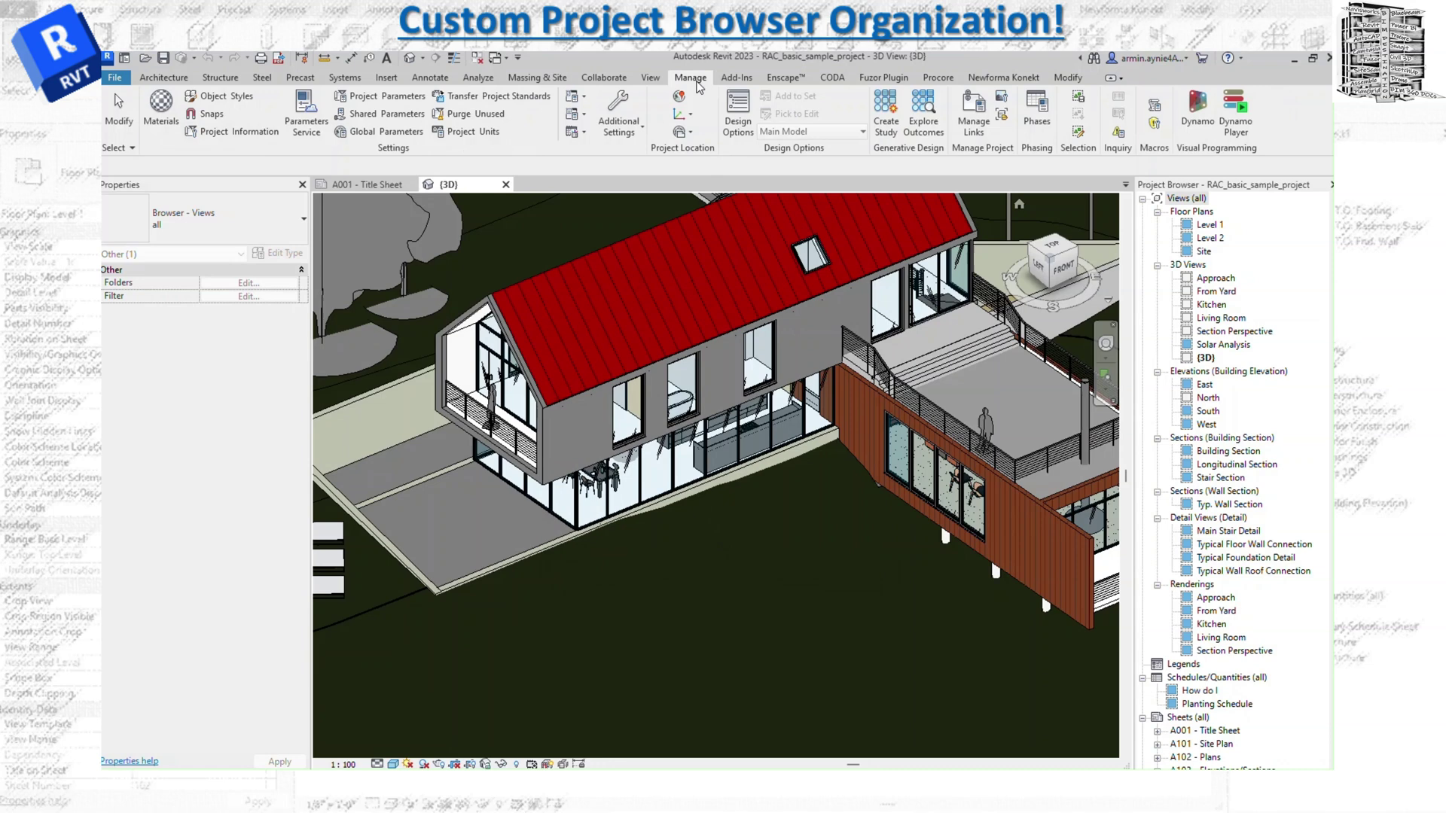
left_click(404, 101)
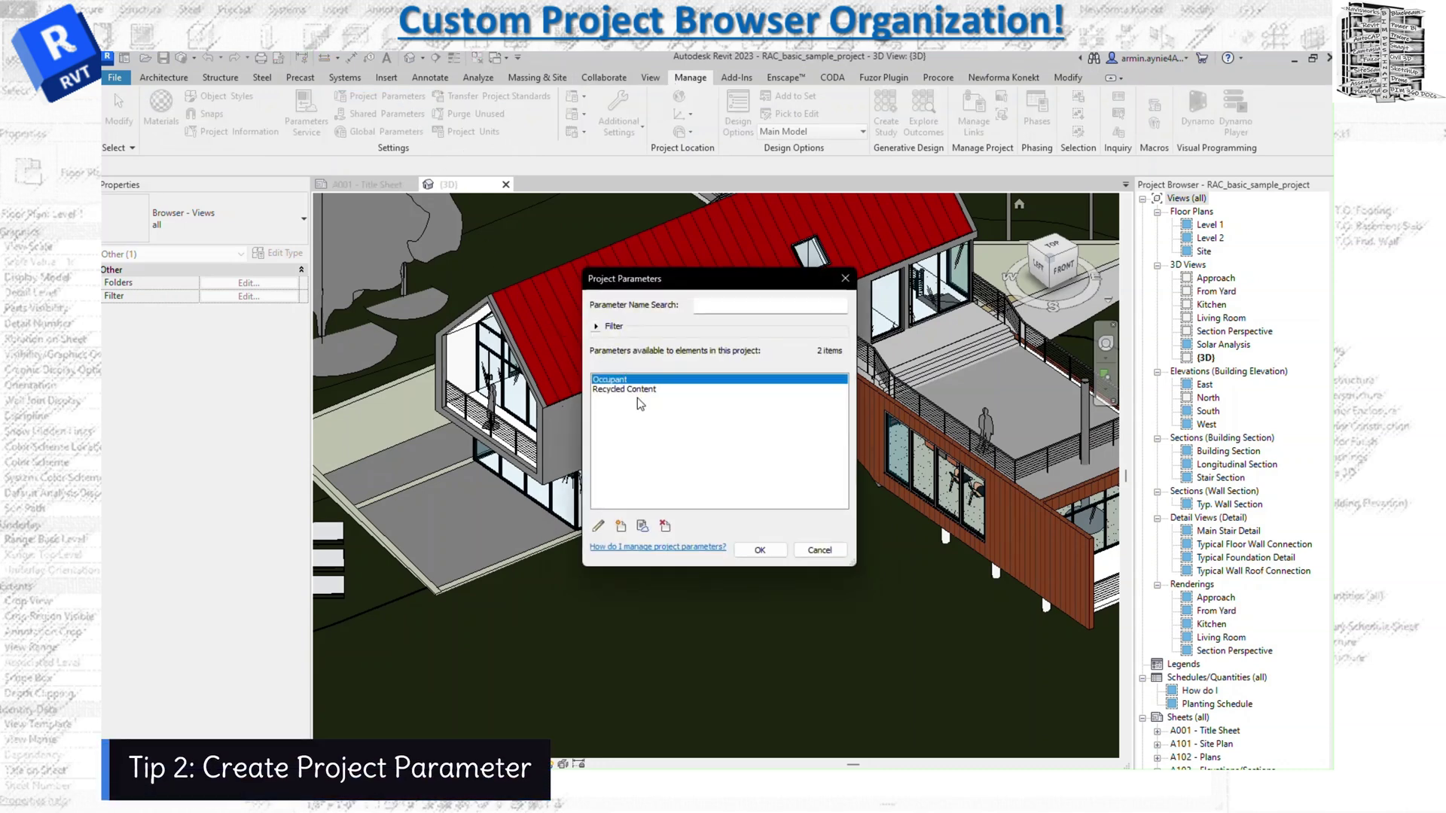
left_click(620, 527)
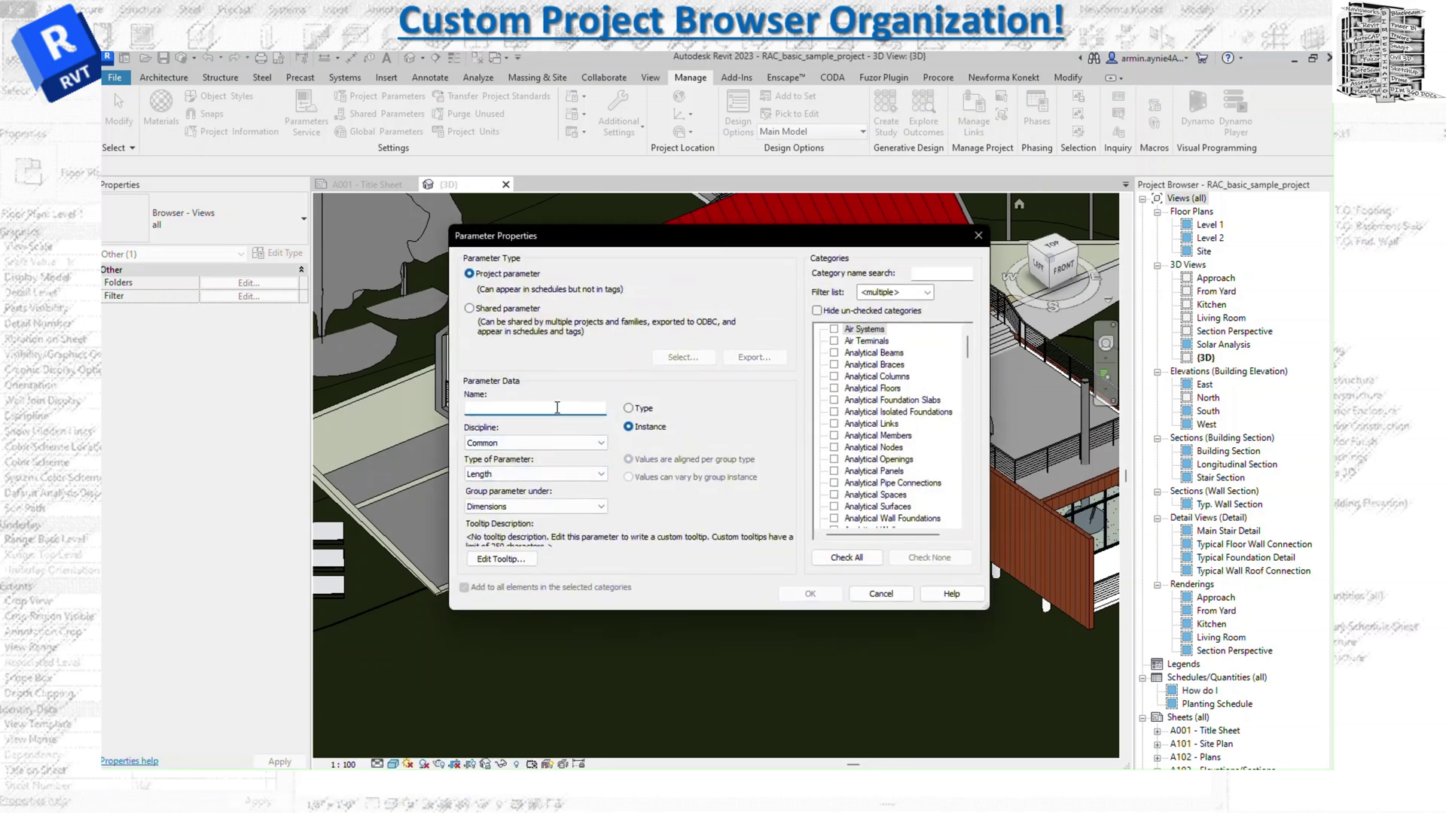
type("Generated By")
left_click(603, 445)
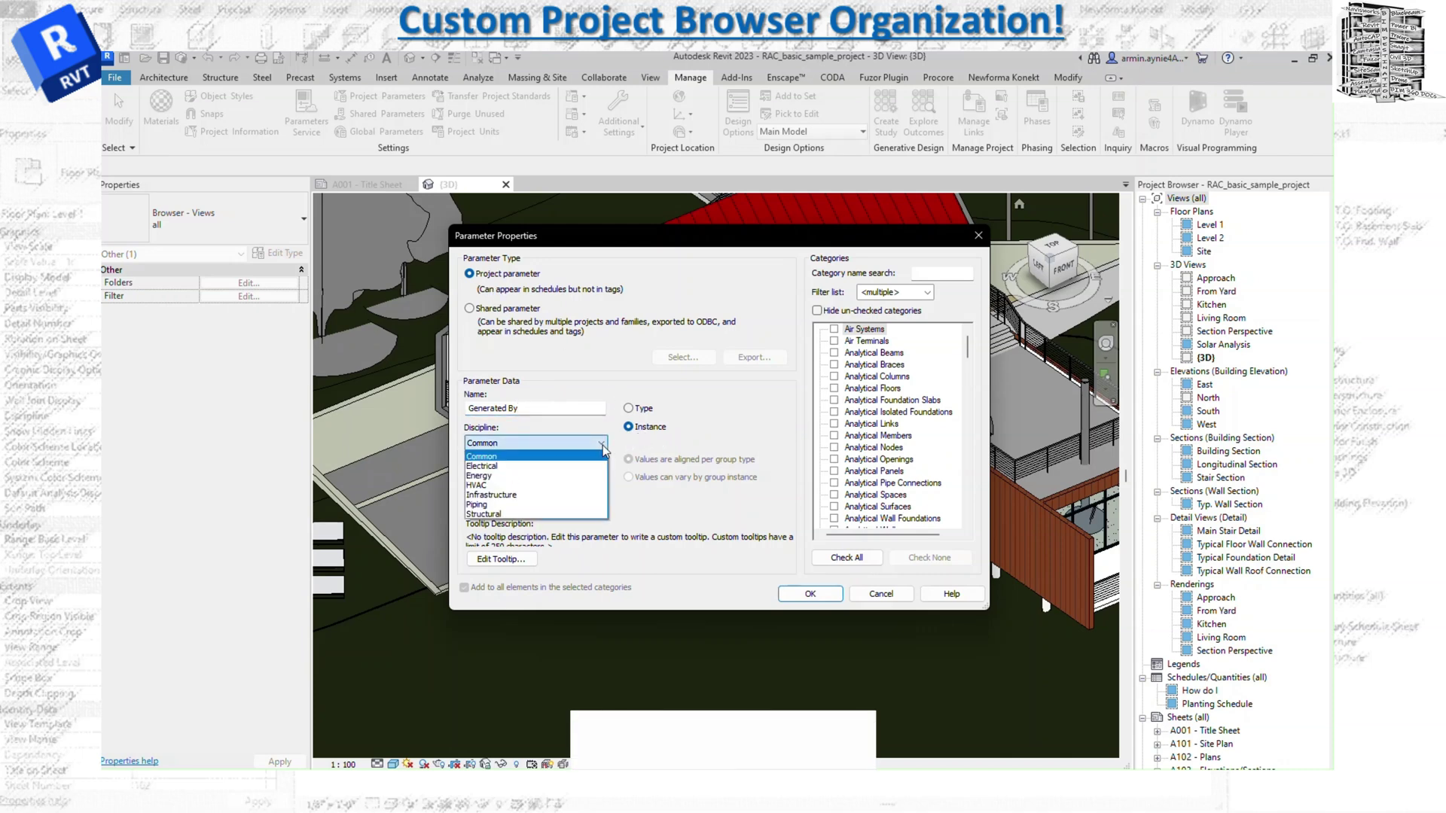
left_click(603, 452)
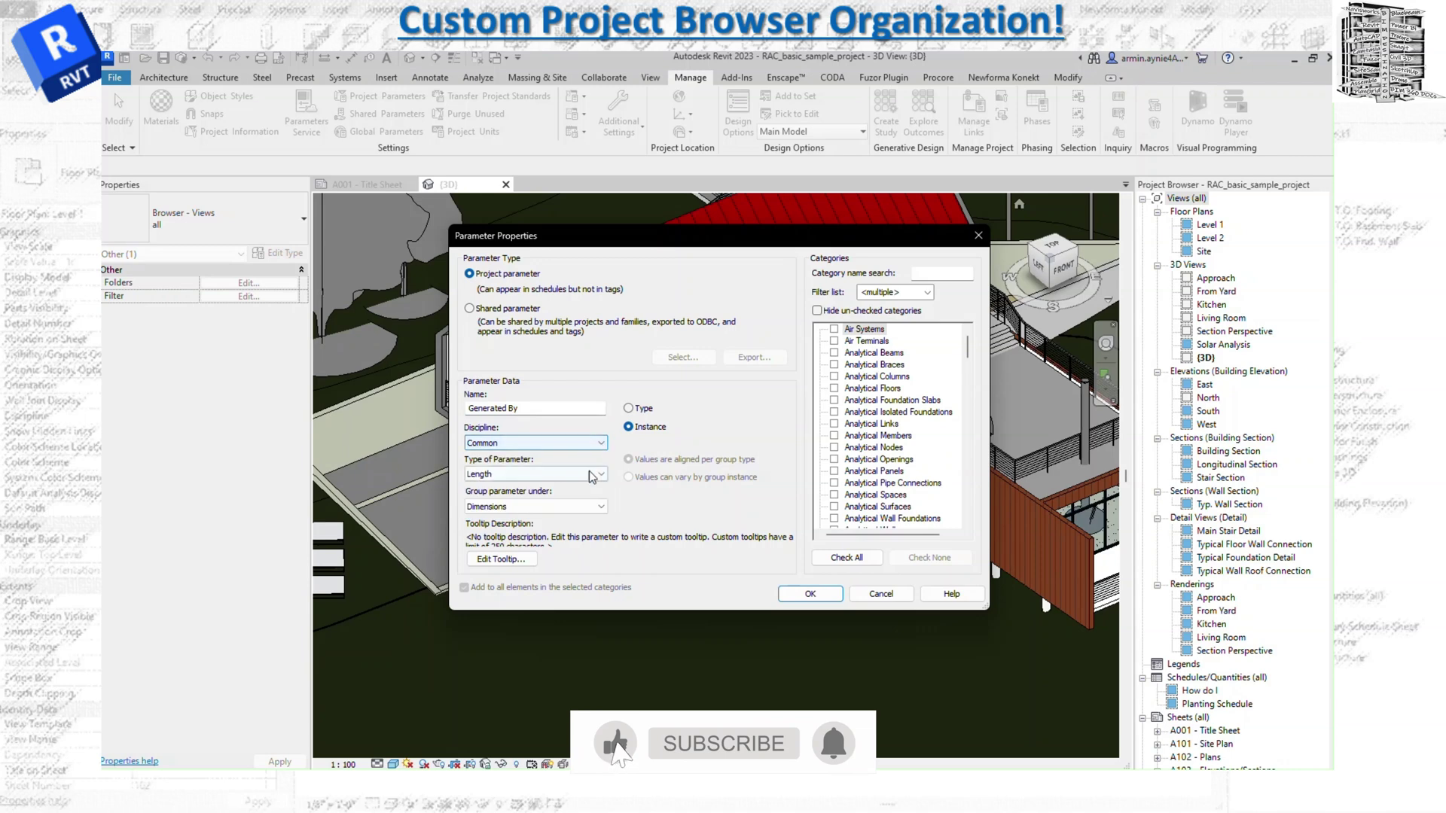
left_click(591, 474)
left_click(475, 487)
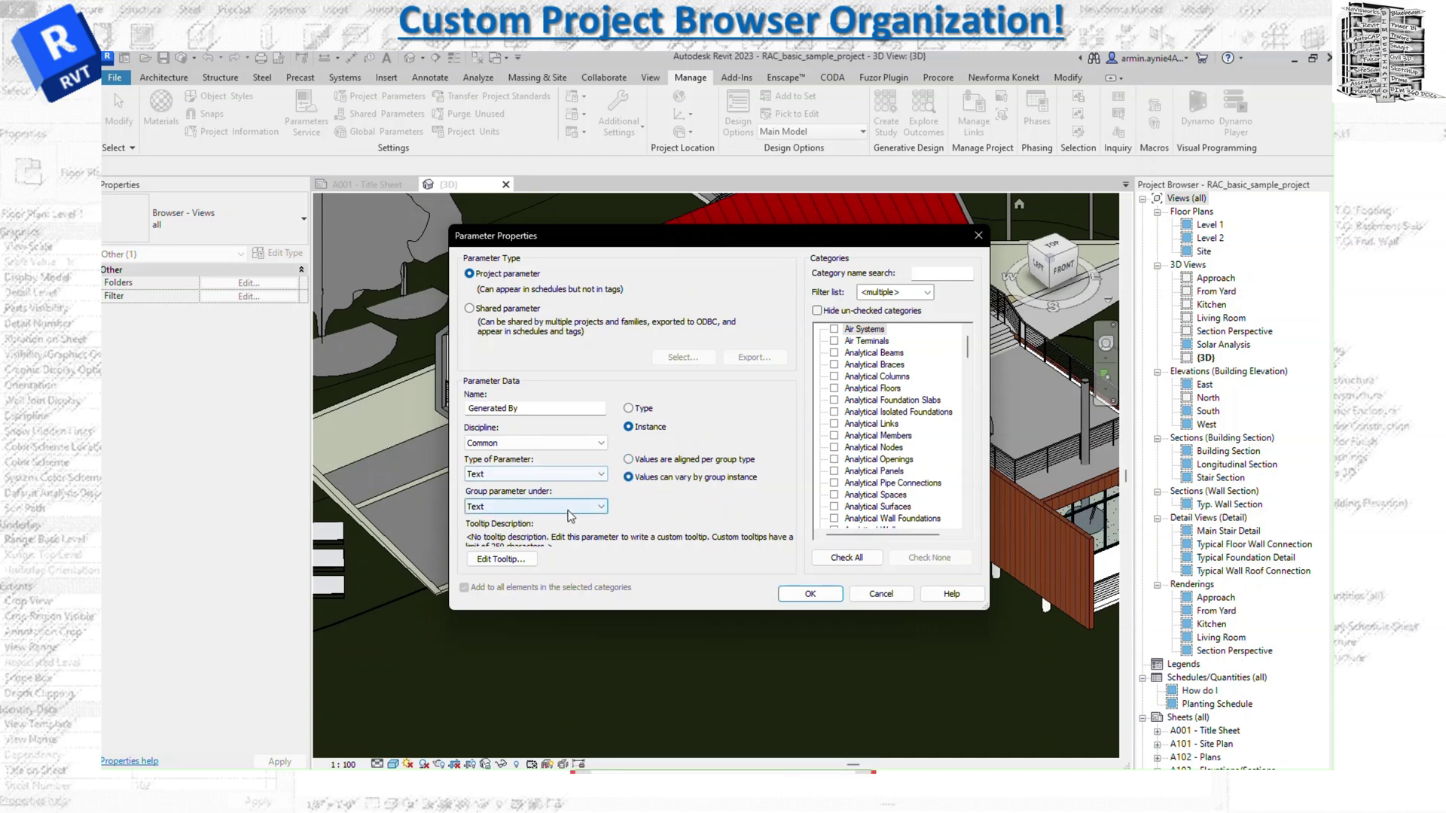
Apply the Generated By parameter to the Views category and confirm all dialogs
left_click_drag(968, 347, 963, 526)
left_click(834, 459)
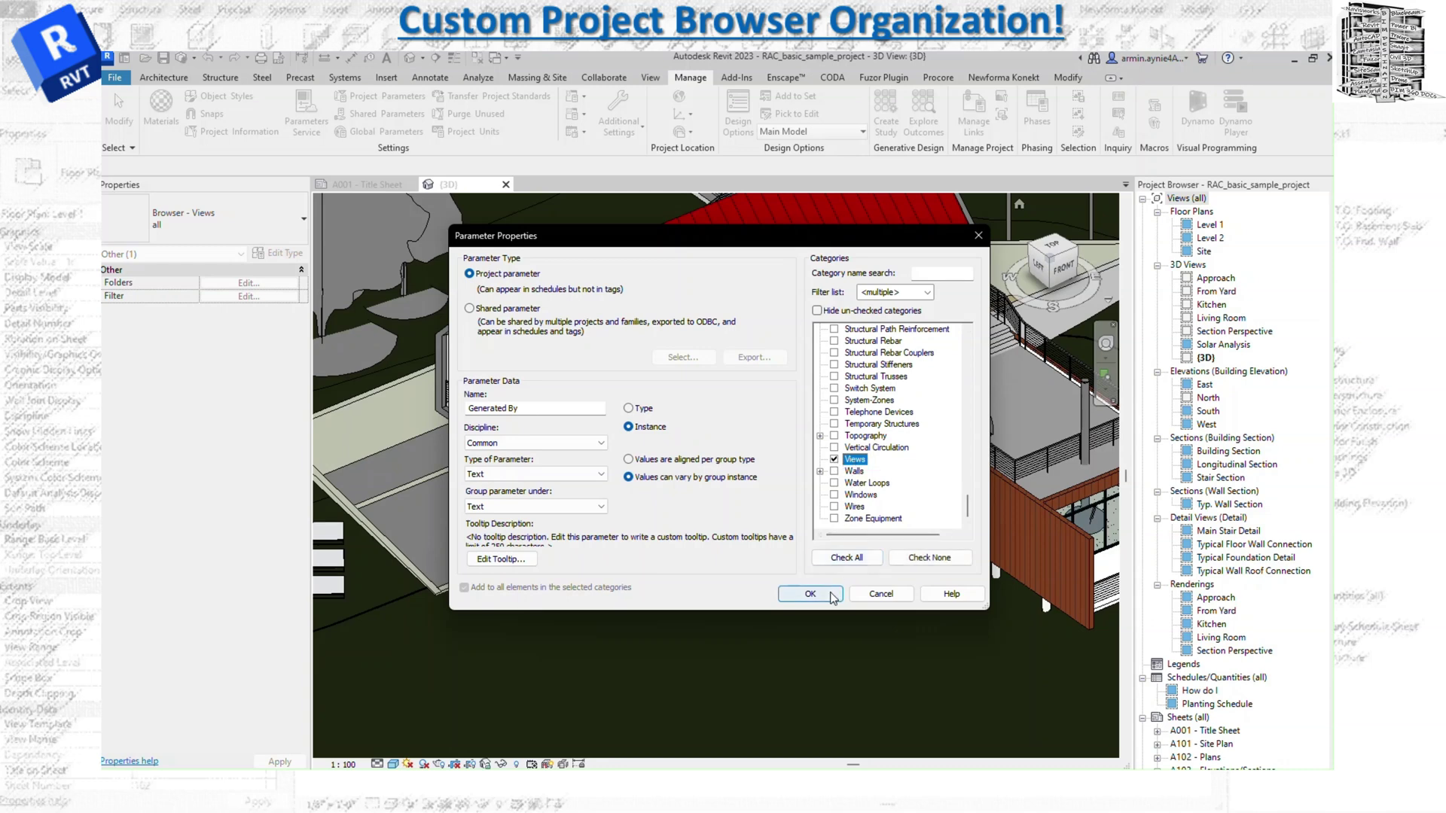
left_click(809, 594)
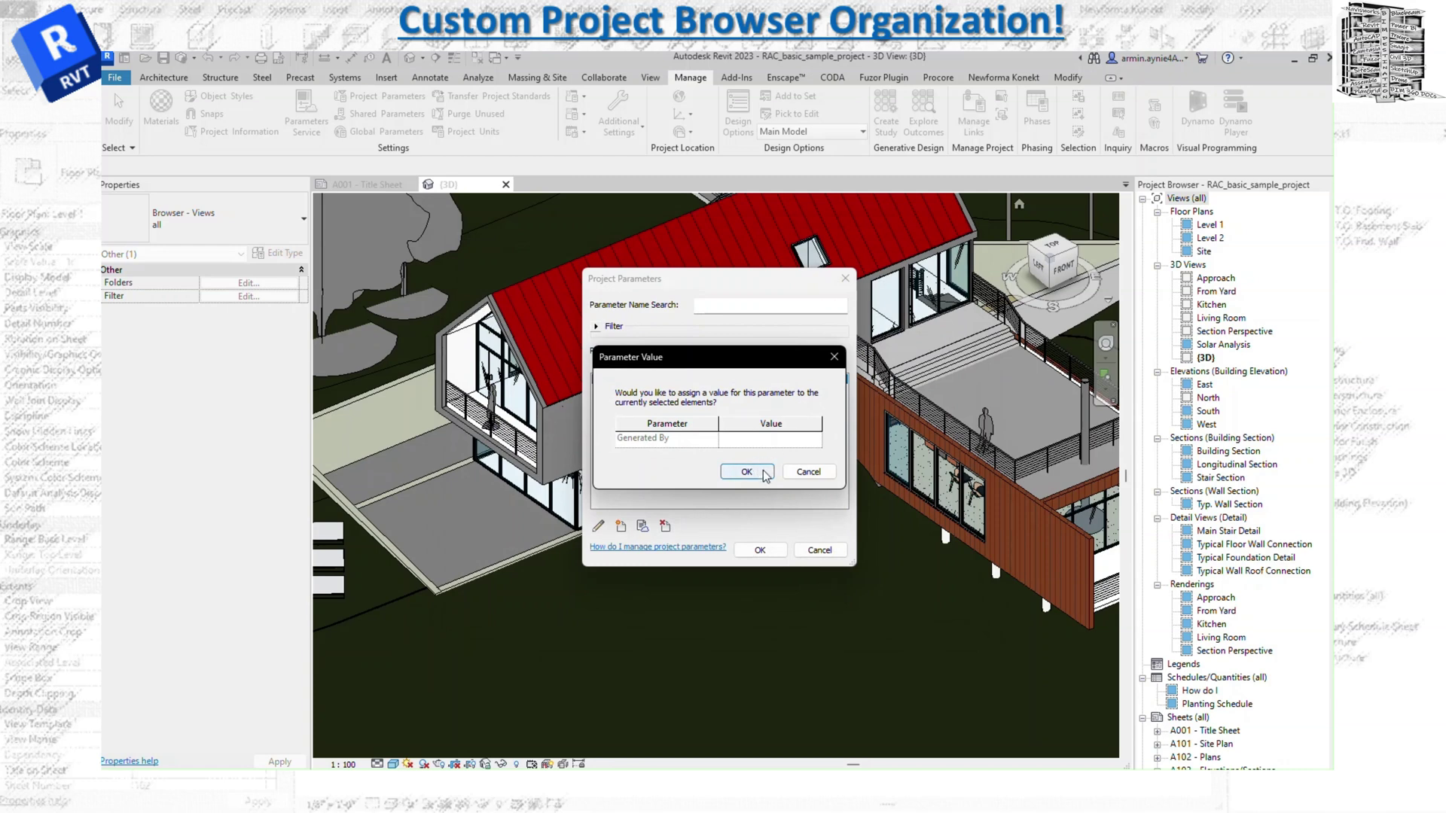
left_click(763, 476)
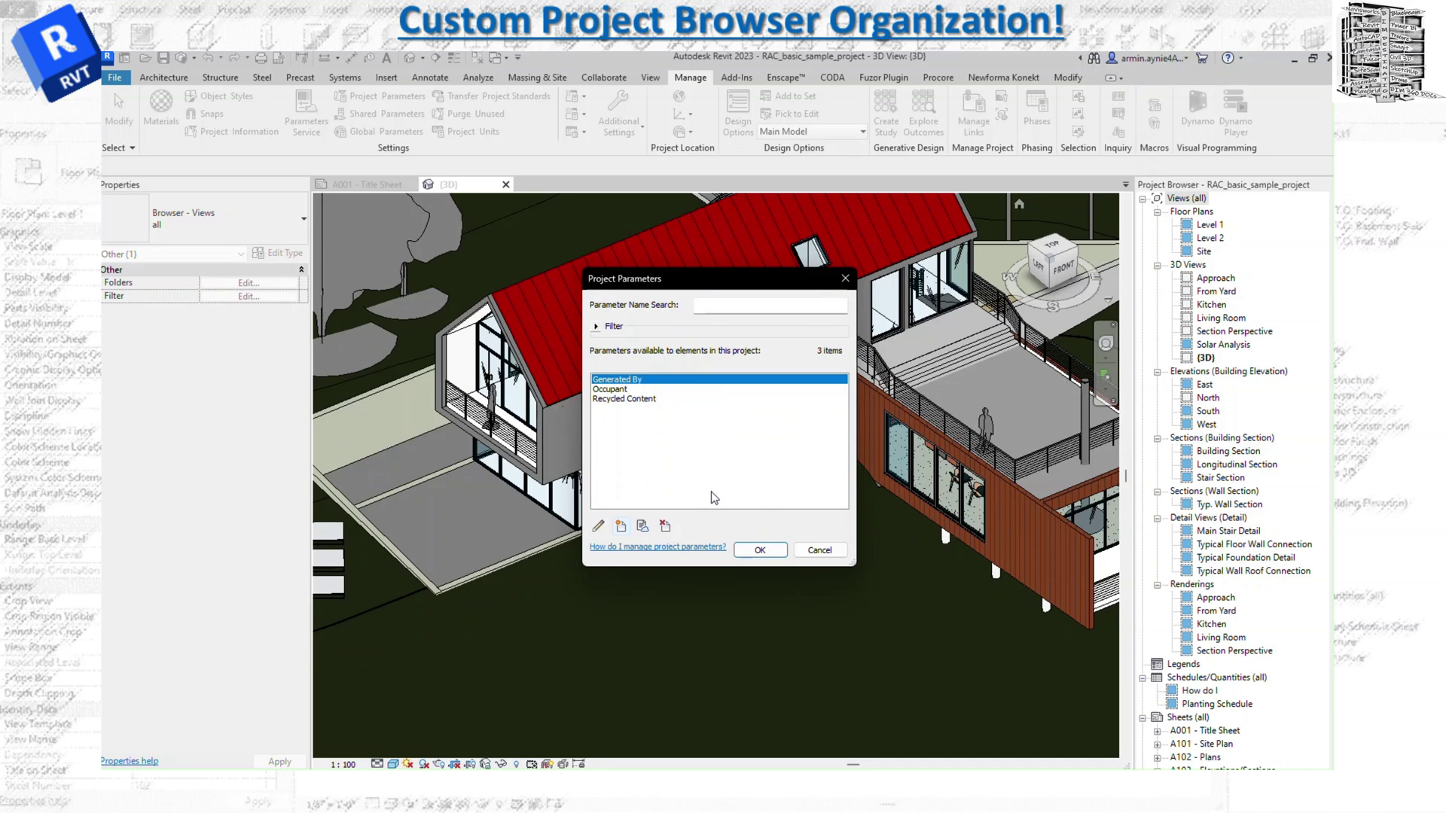
left_click(742, 552)
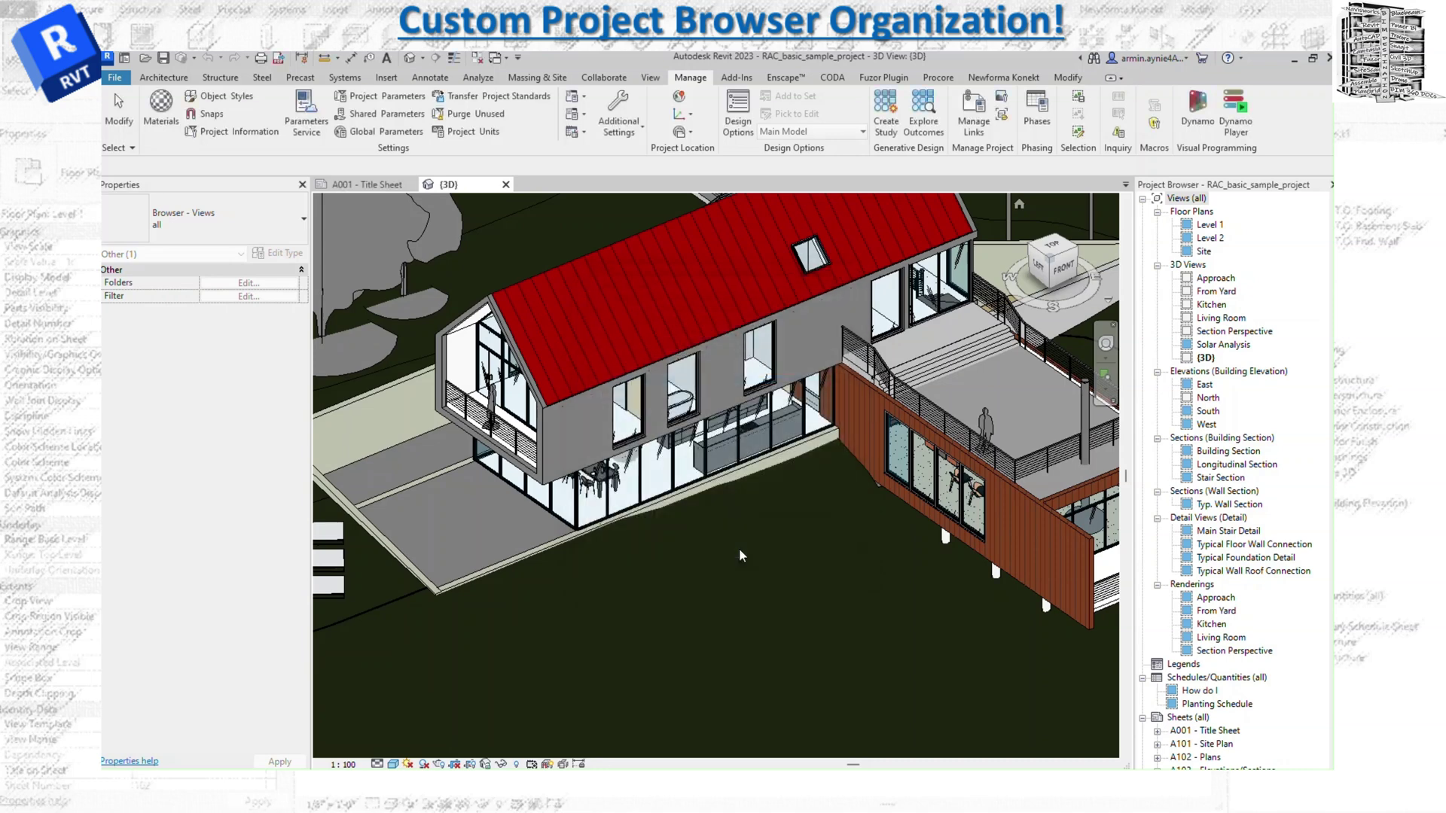
Set the Level 1 floor plan's Generated By value to AA
left_click(742, 556)
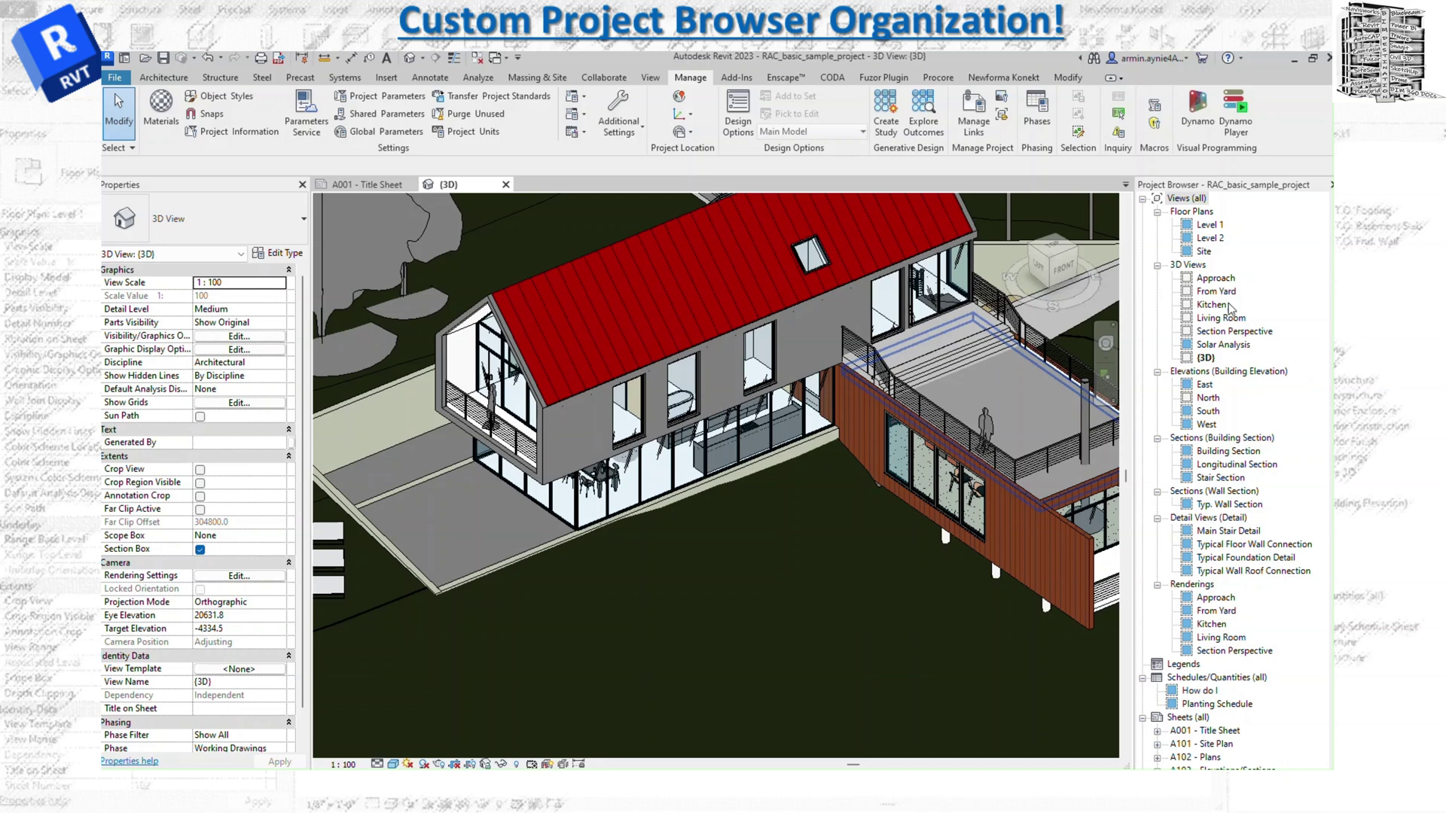
left_click(1205, 228)
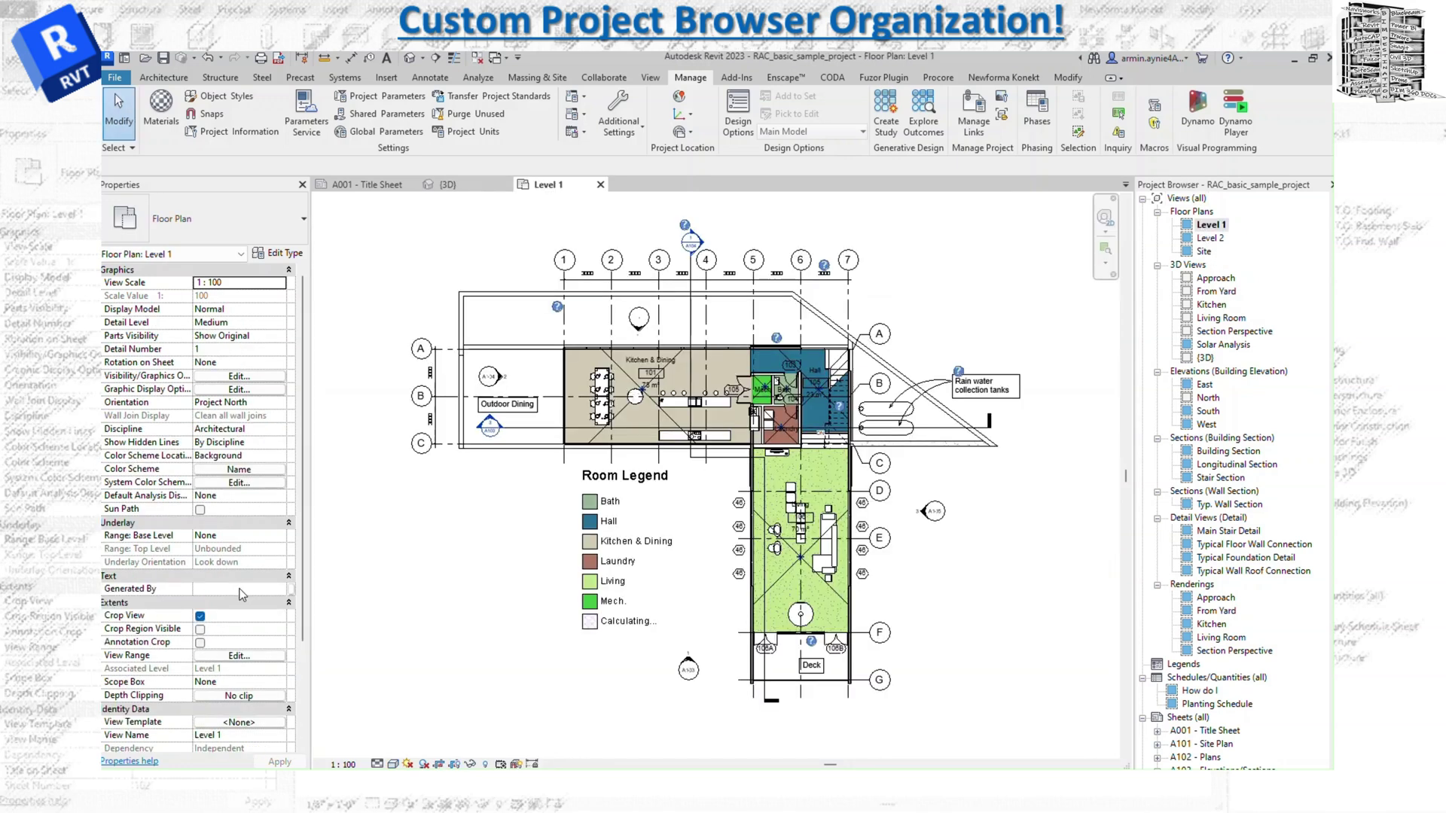
left_click(241, 591)
type("AA")
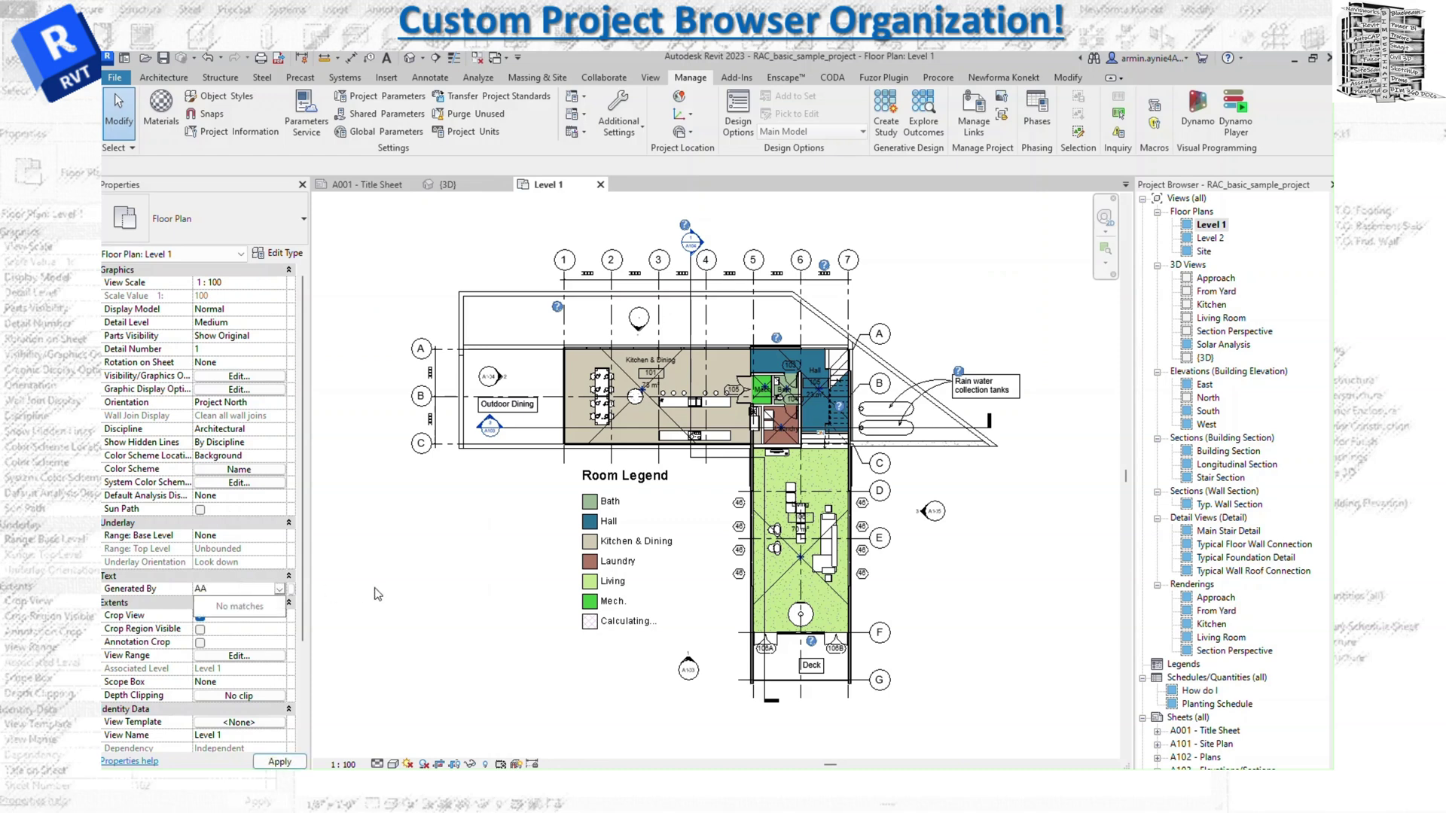
key("Return")
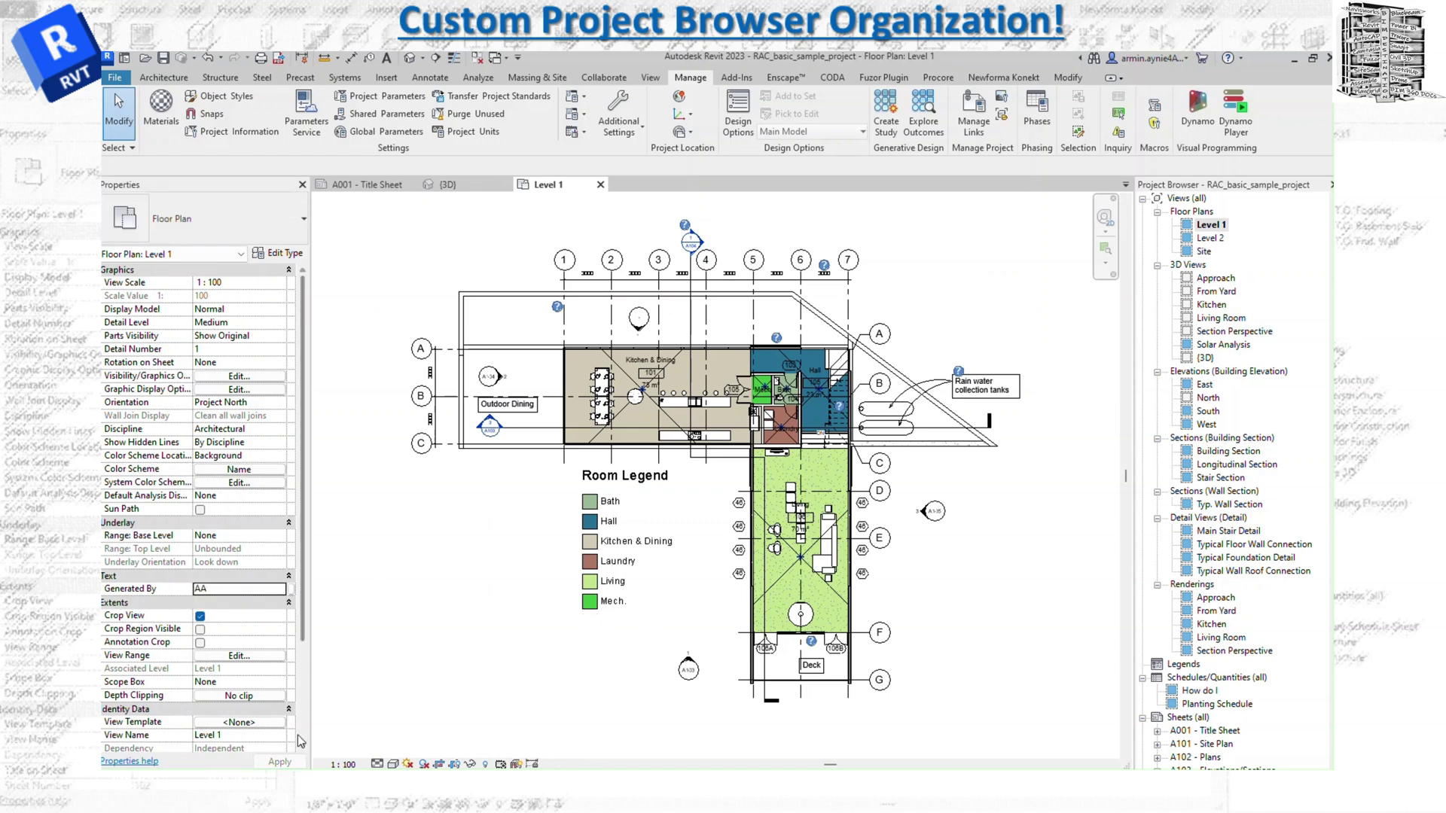
Set the Level 2 floor plan's Generated By value to BB
double_click(1211, 238)
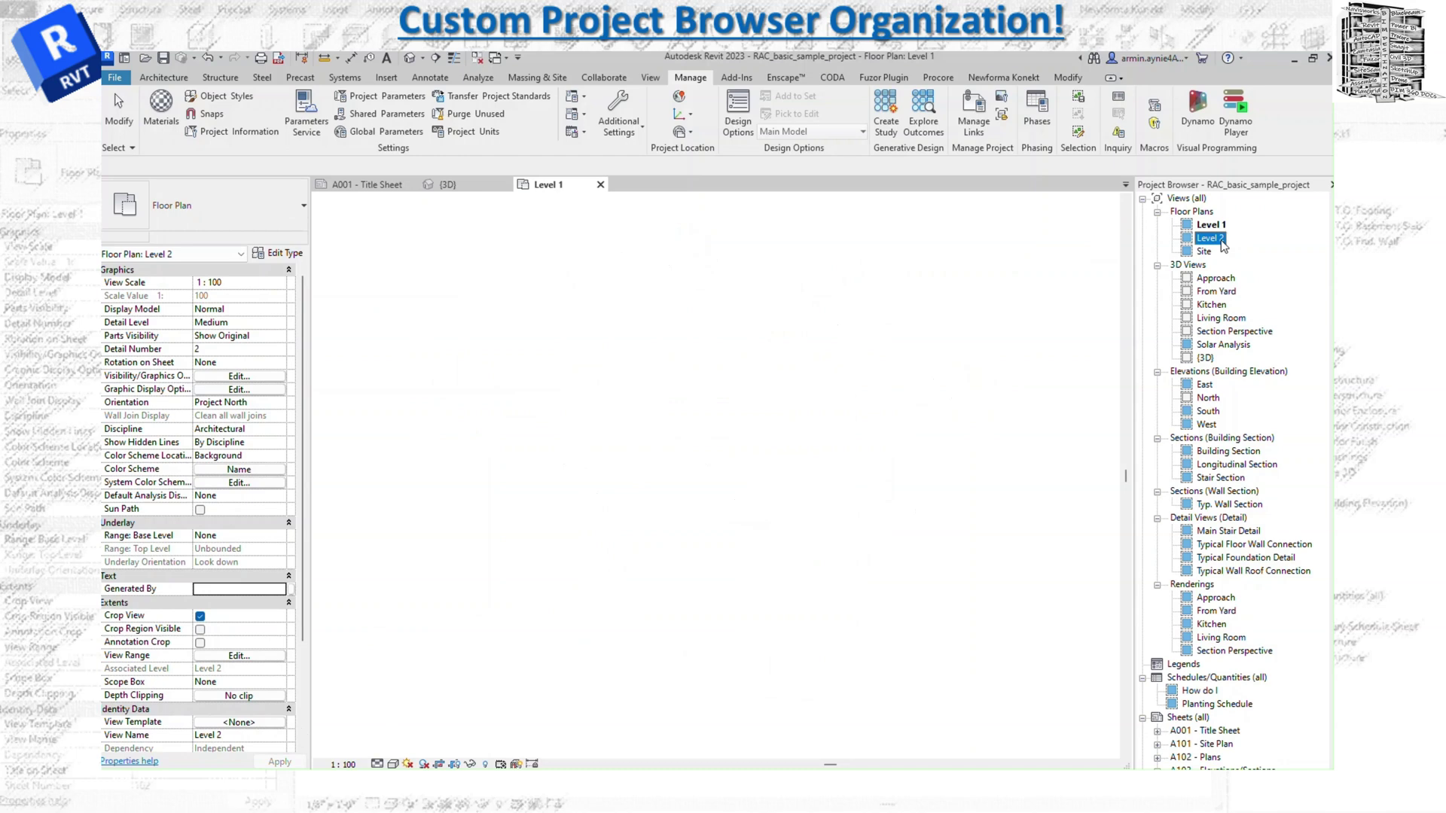
left_click(254, 589)
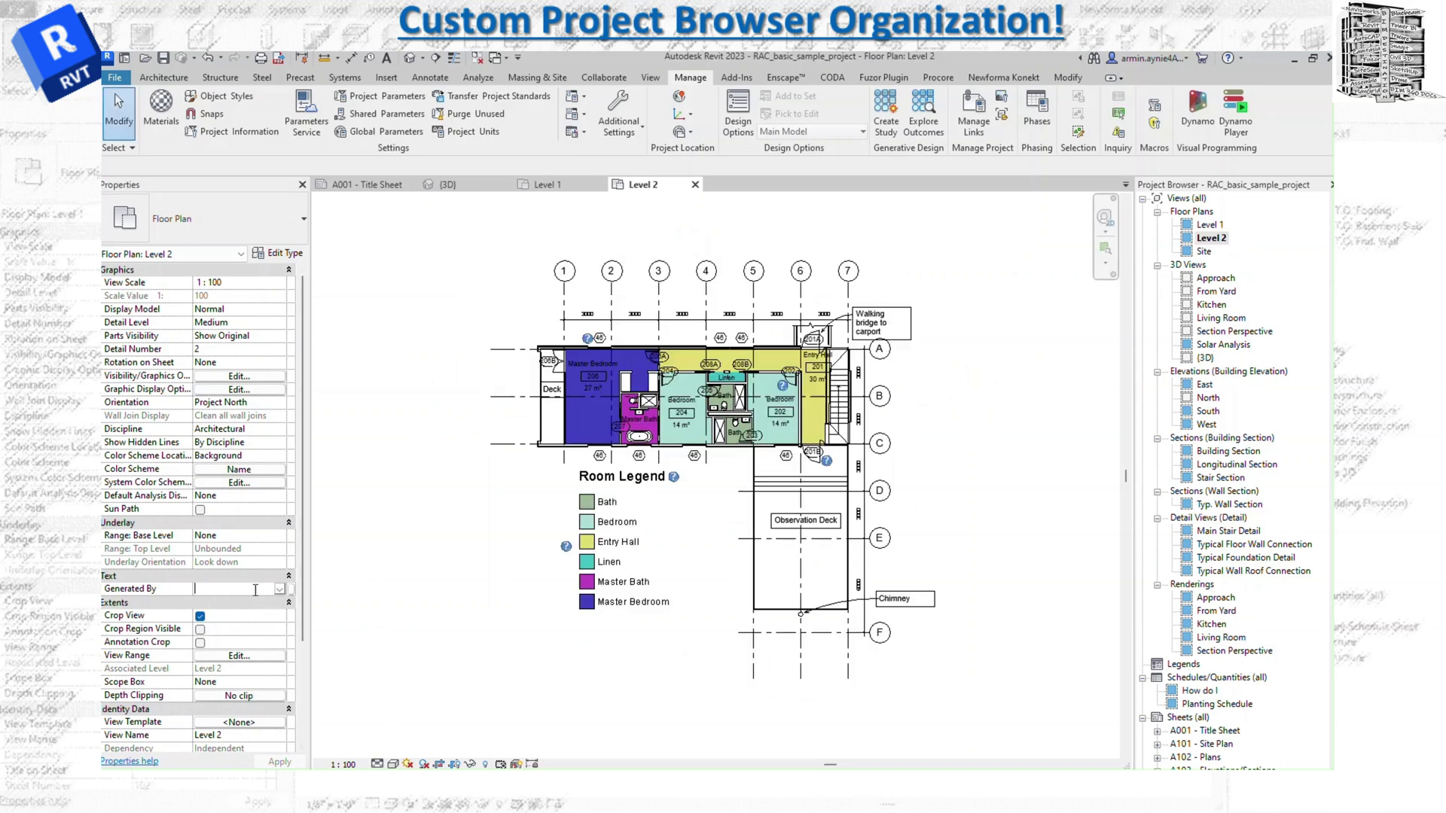
type("BB")
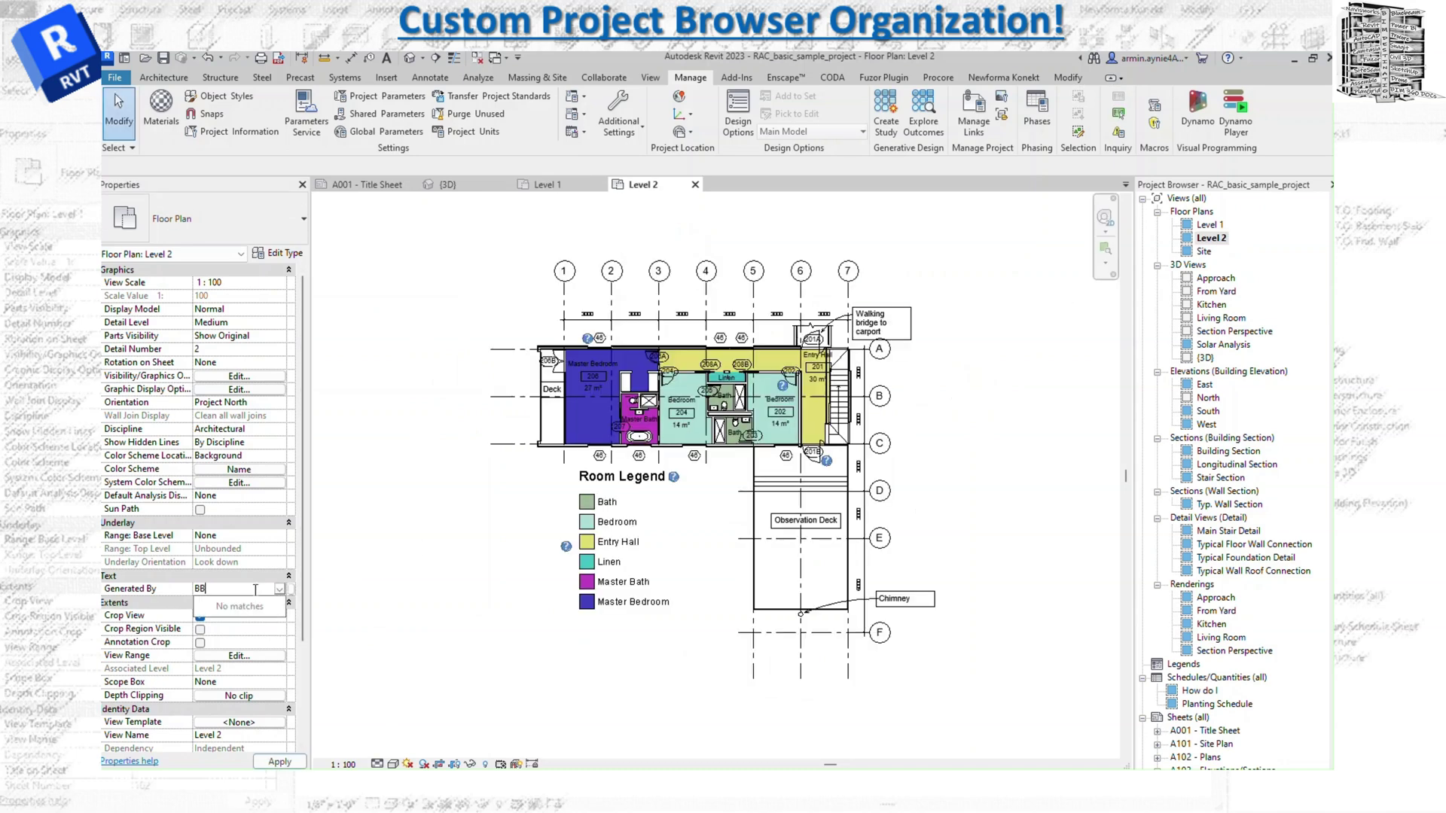
key("Return")
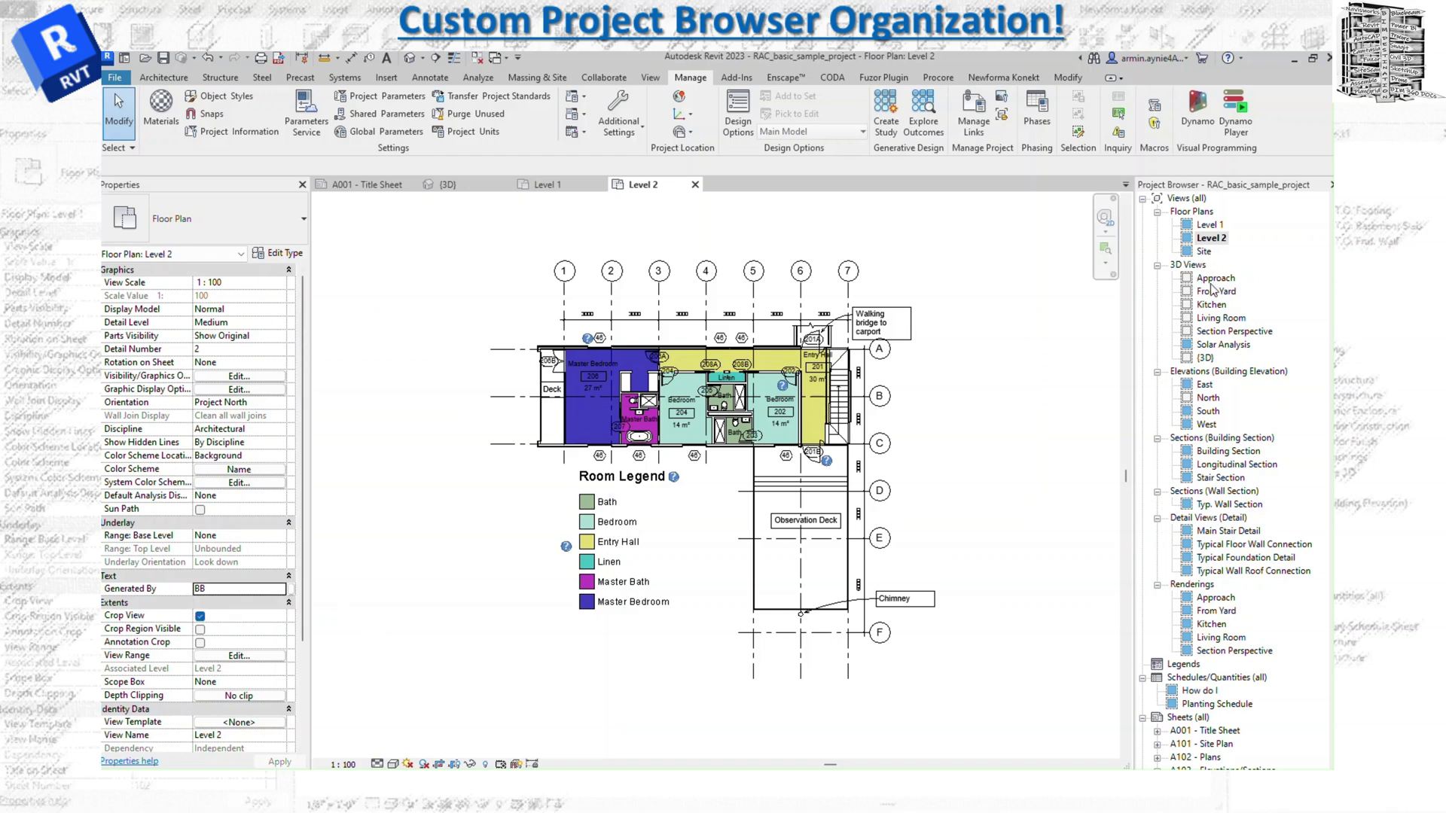
Set Generated By to AA for the Solar Analysis view and CC for the East elevation
double_click(1222, 345)
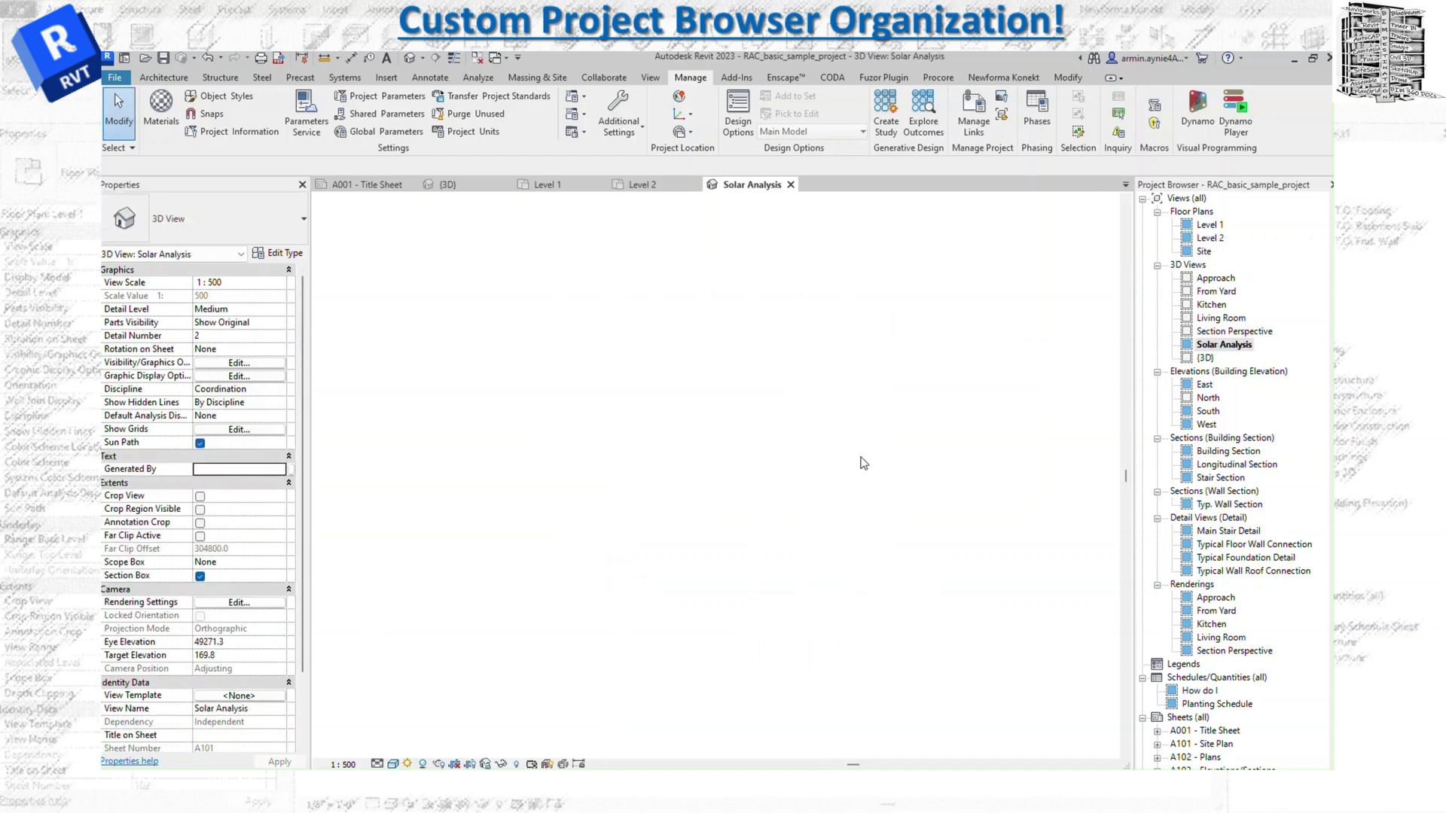
left_click(231, 468)
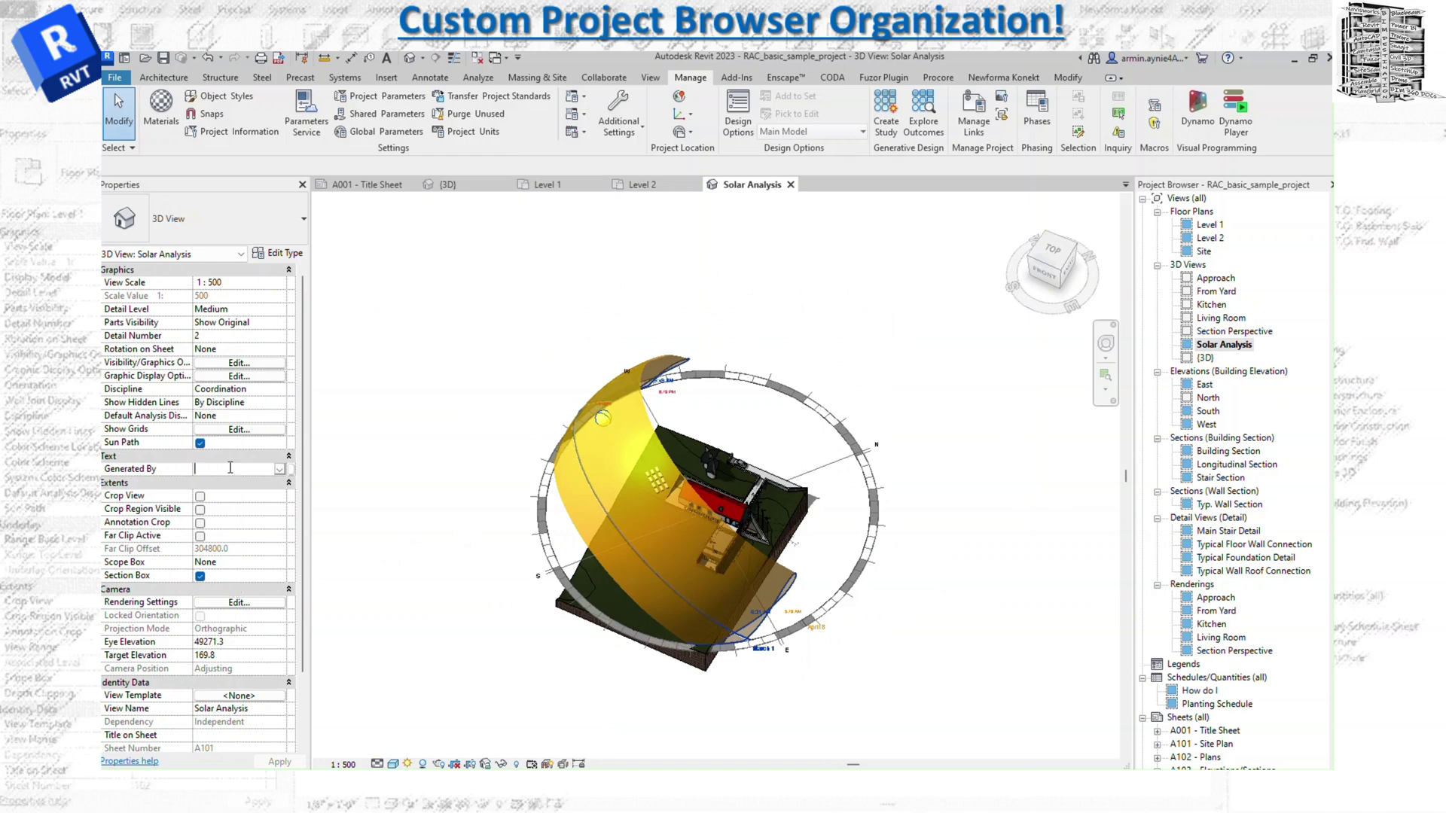
type("A")
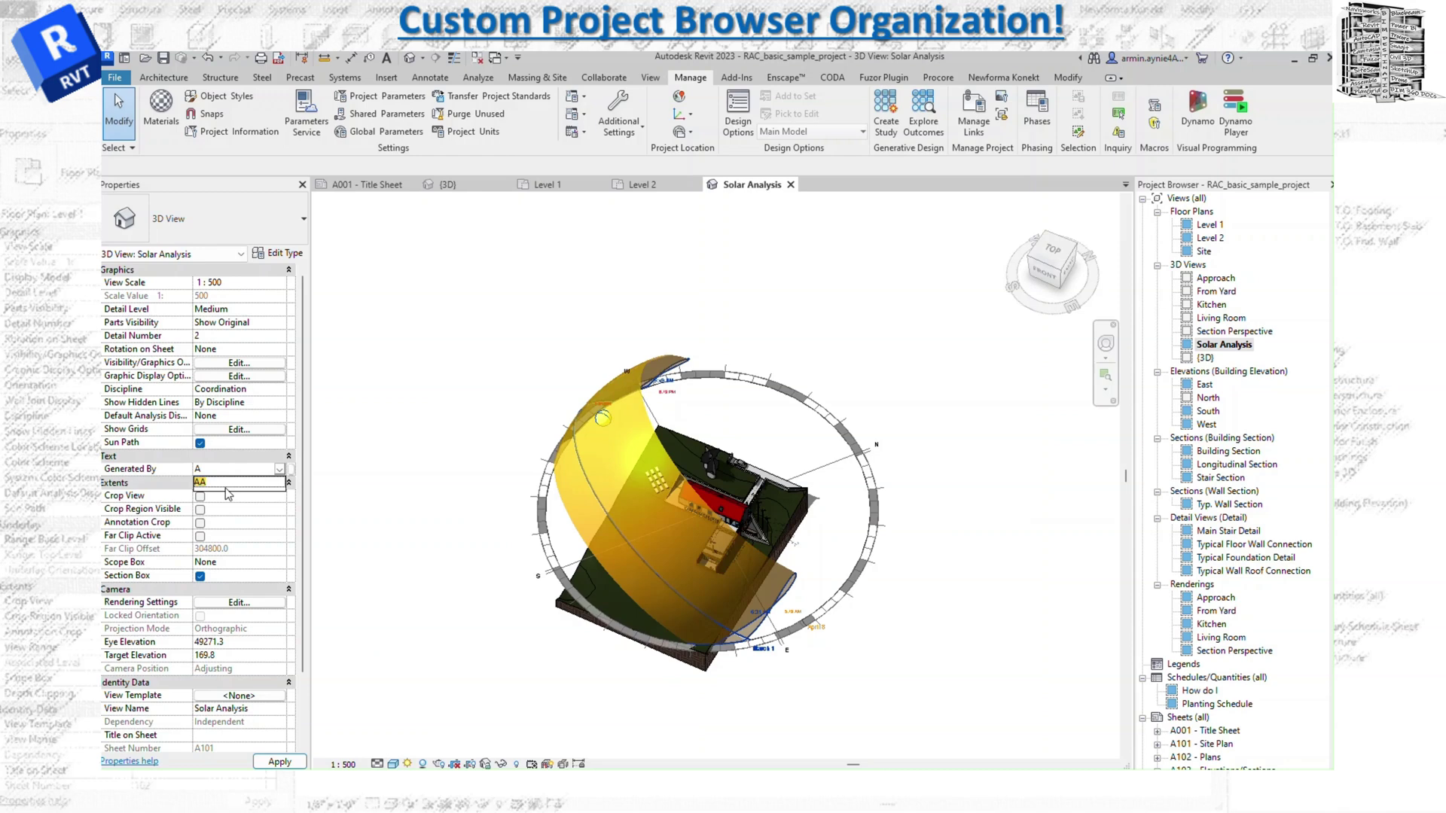
left_click(225, 483)
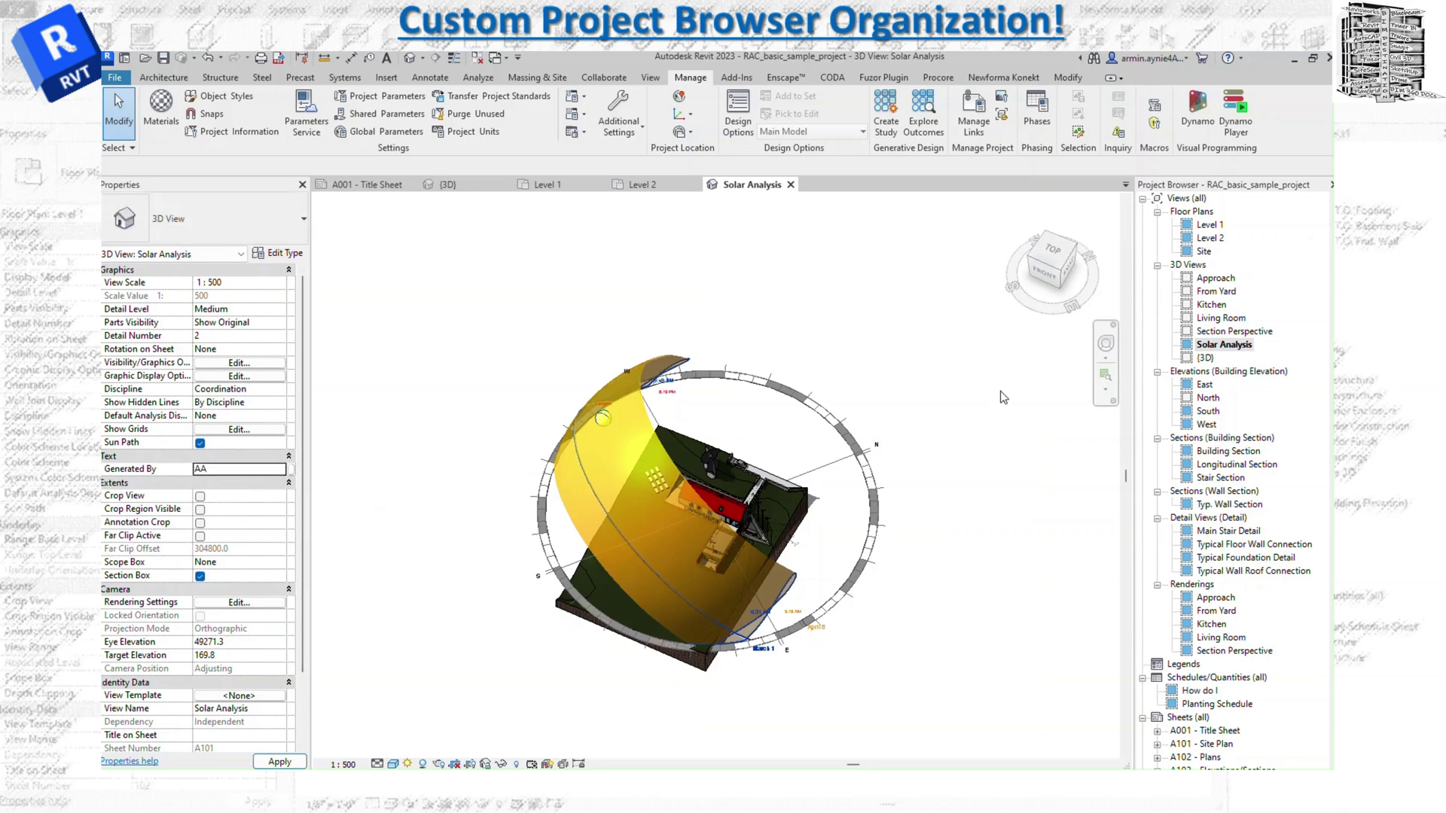
double_click(1205, 385)
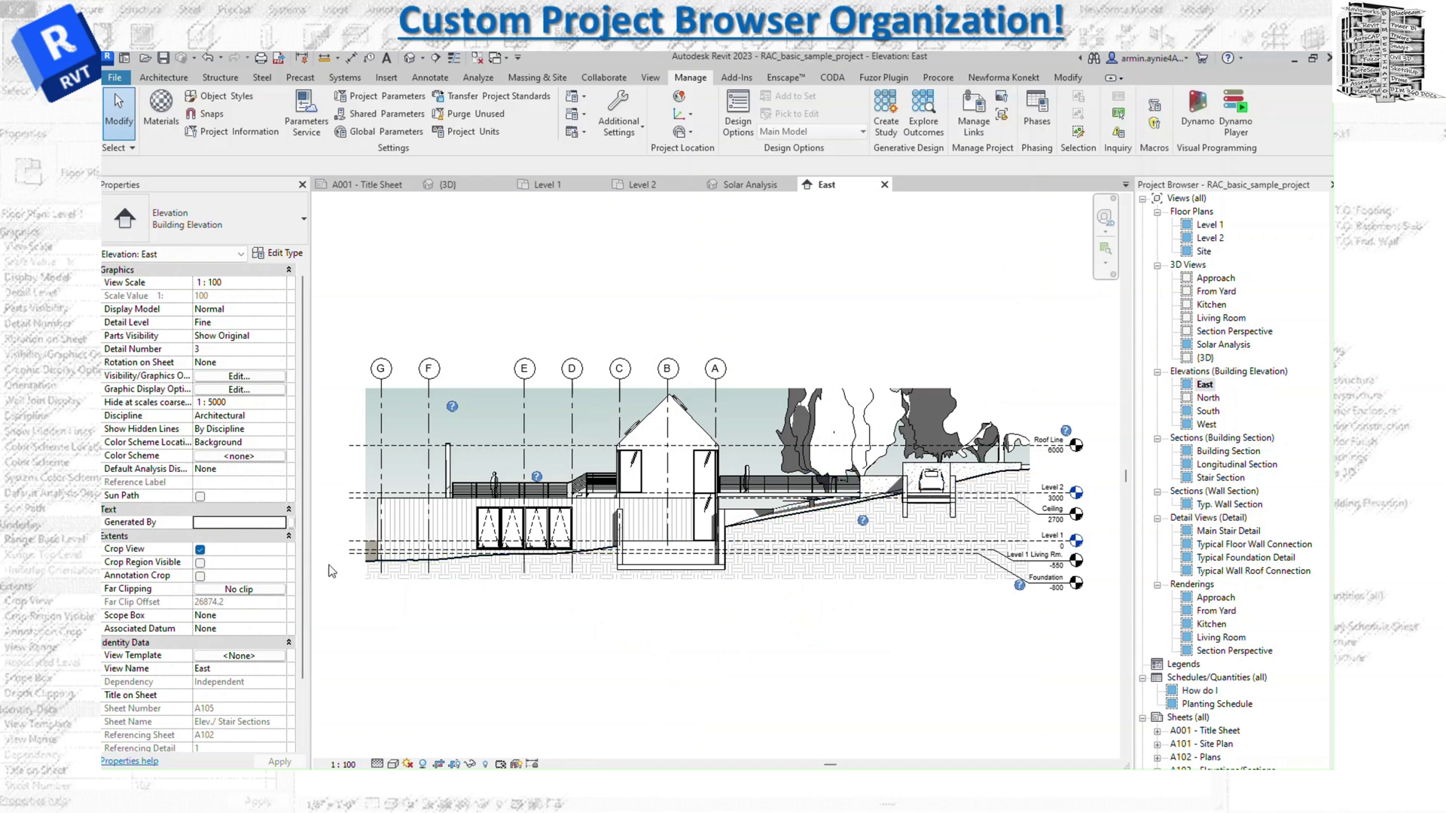
left_click(247, 523)
type("CC")
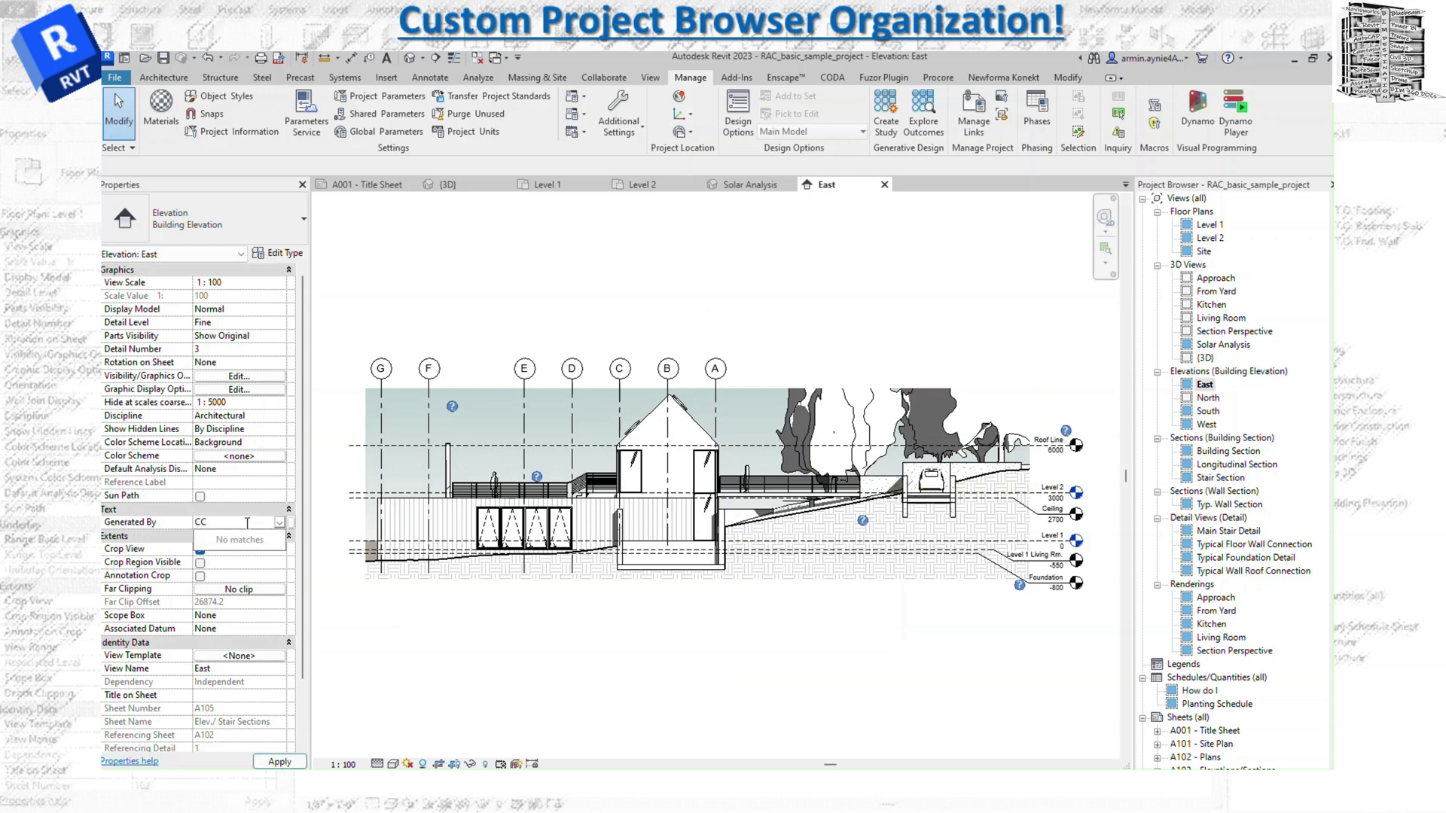
left_click(280, 762)
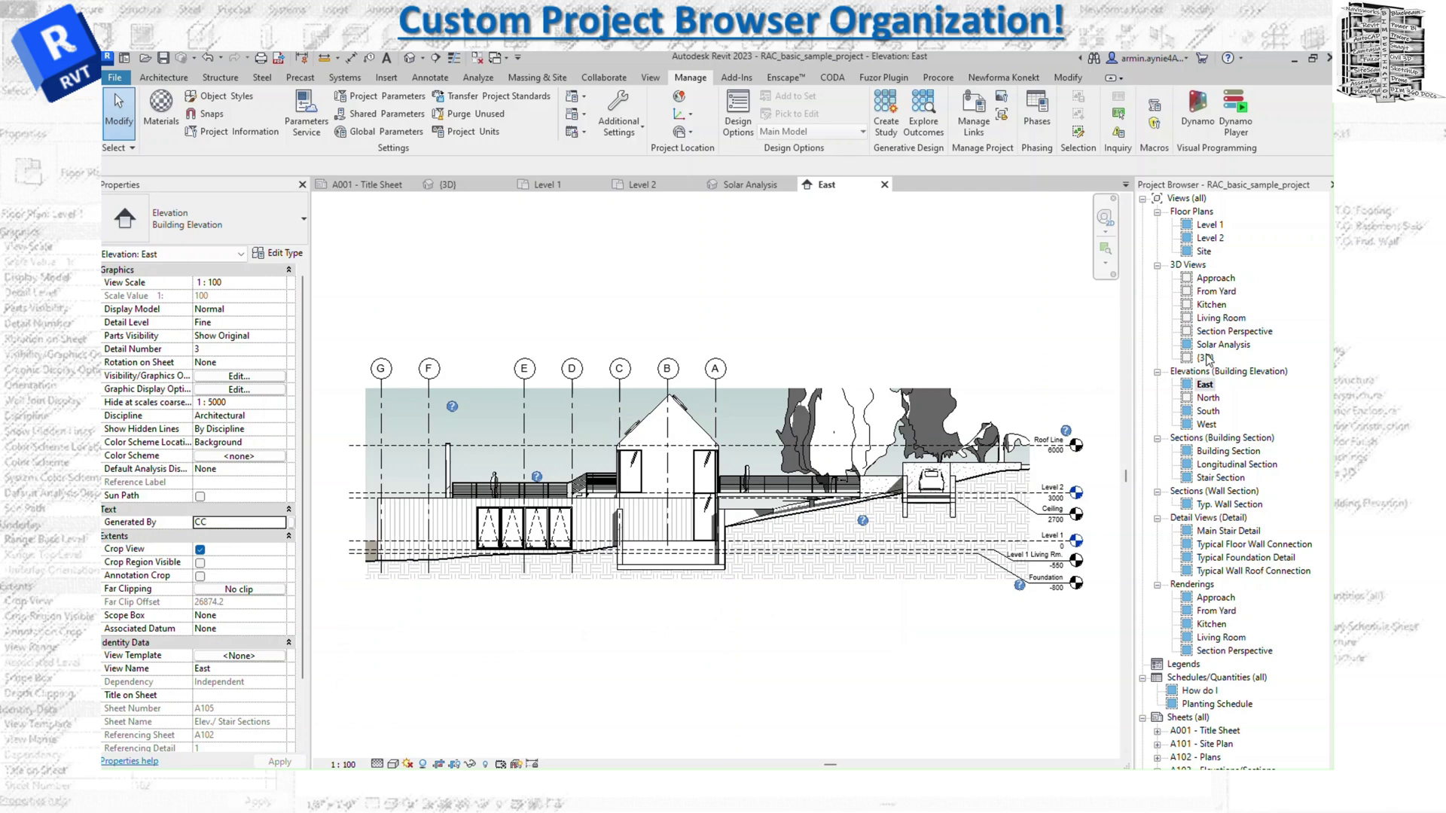
Set Generated By to BB for the West elevation and CC for the South elevation
double_click(1207, 425)
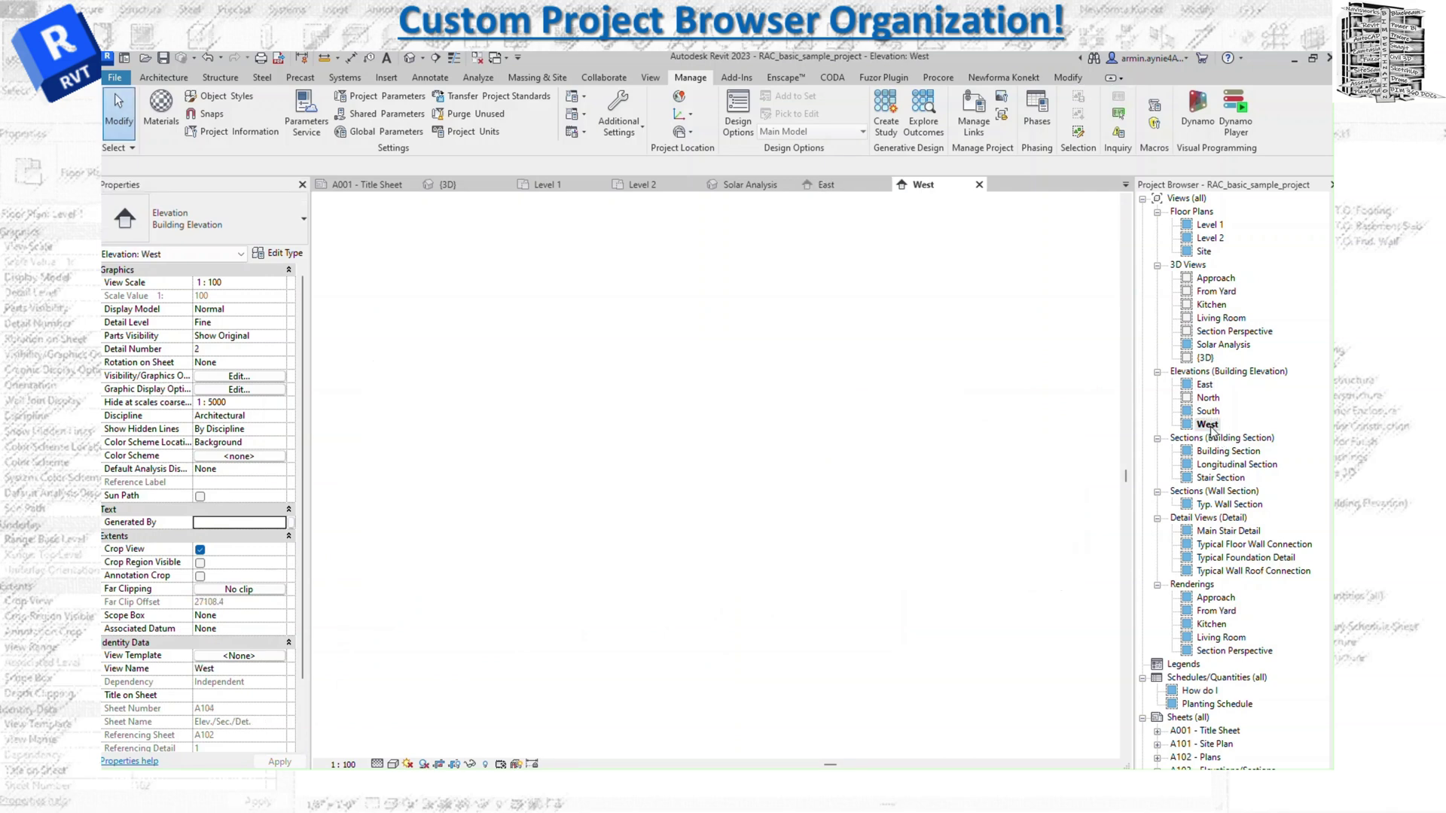
left_click(240, 524)
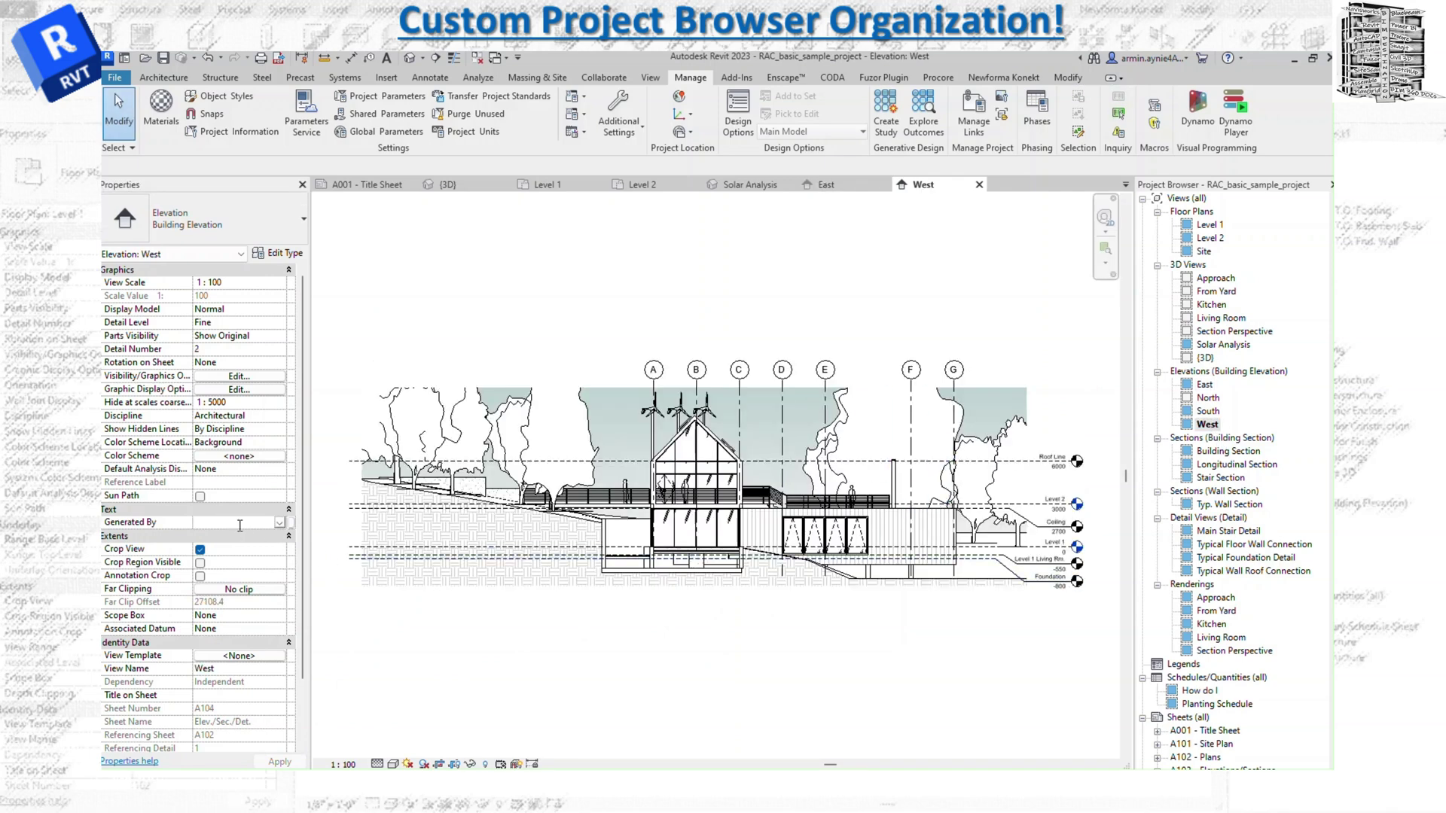
type("B")
left_click(239, 536)
left_click(1208, 413)
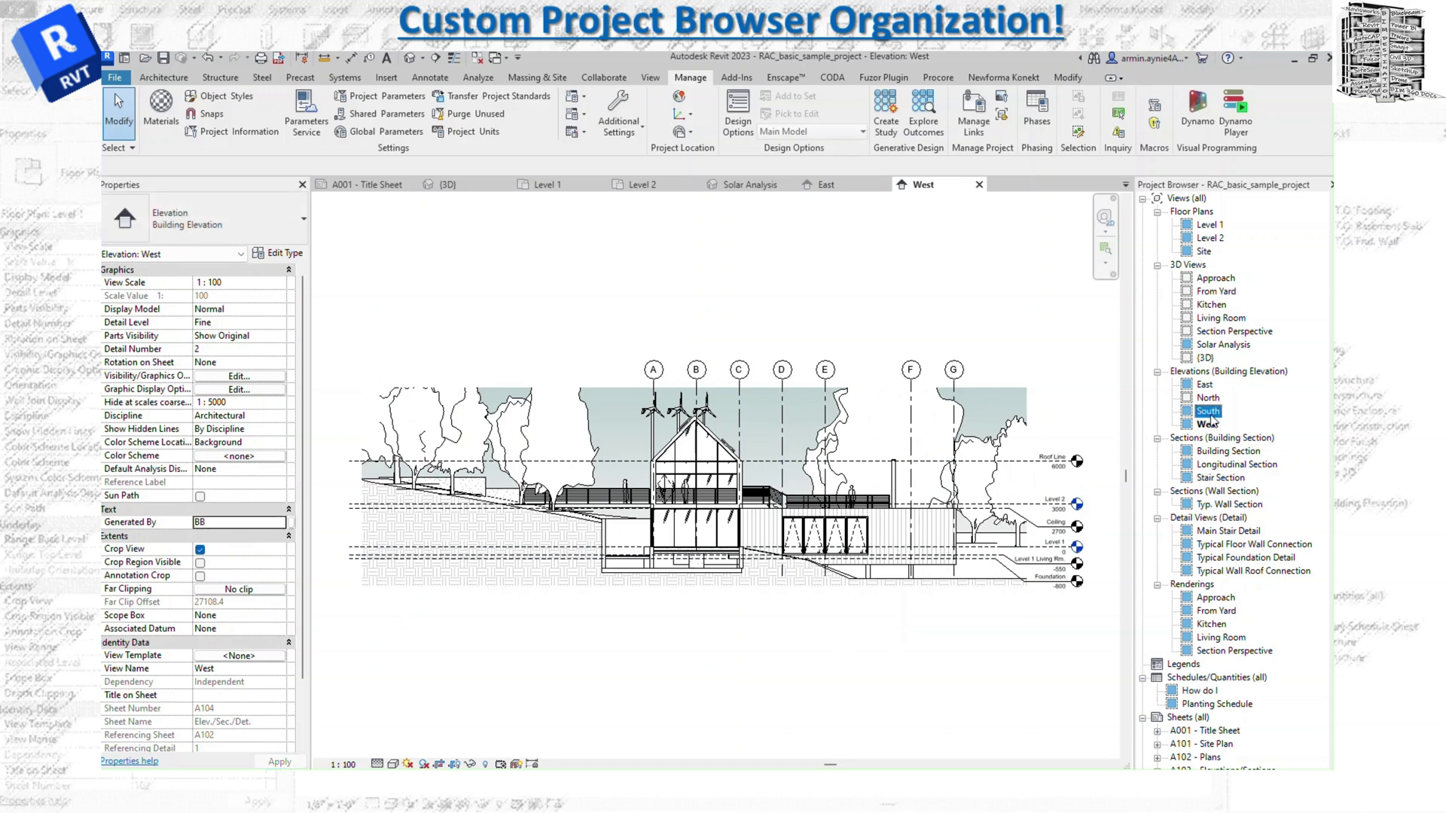
double_click(1208, 411)
left_click(235, 523)
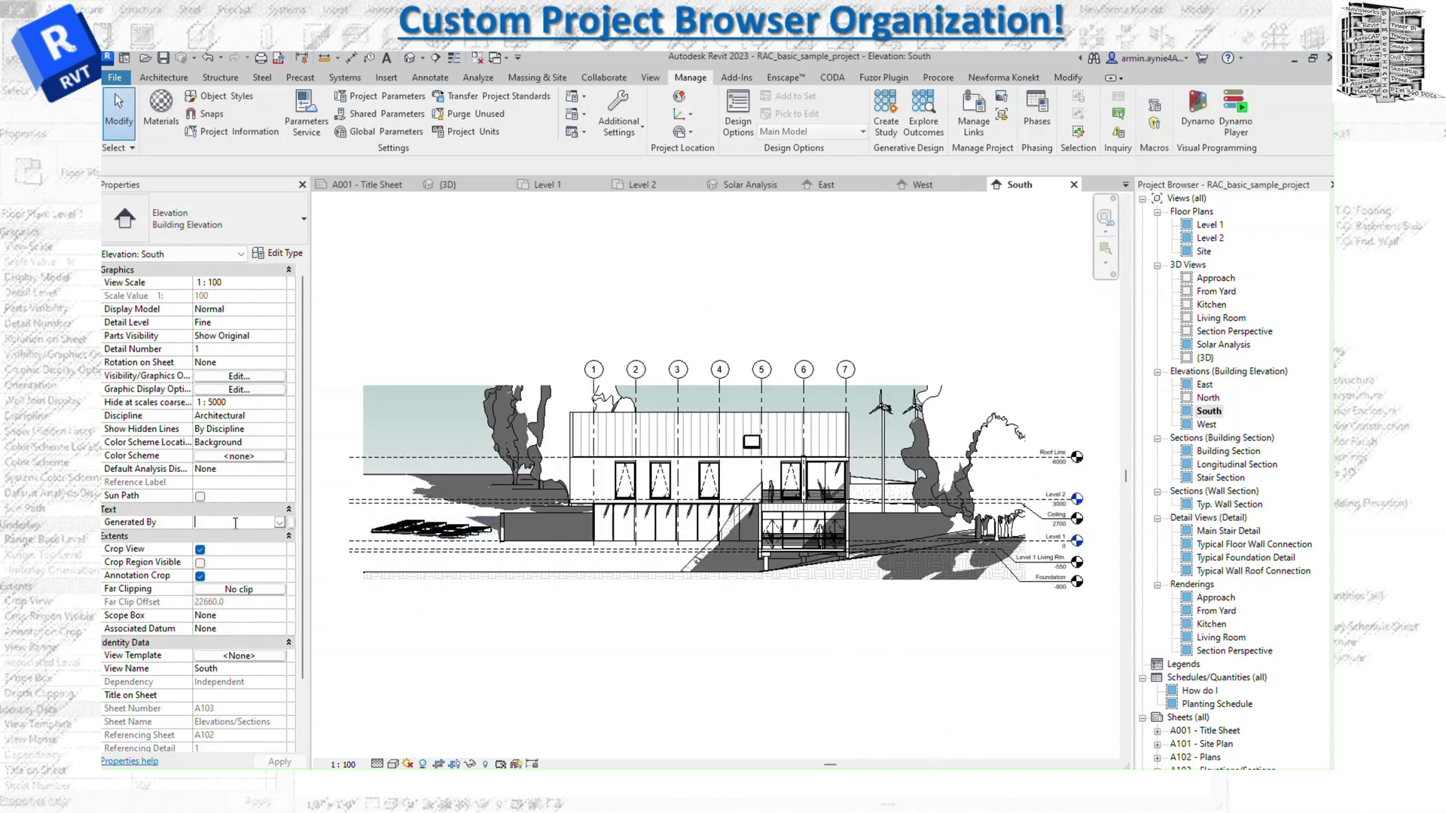
type("CC")
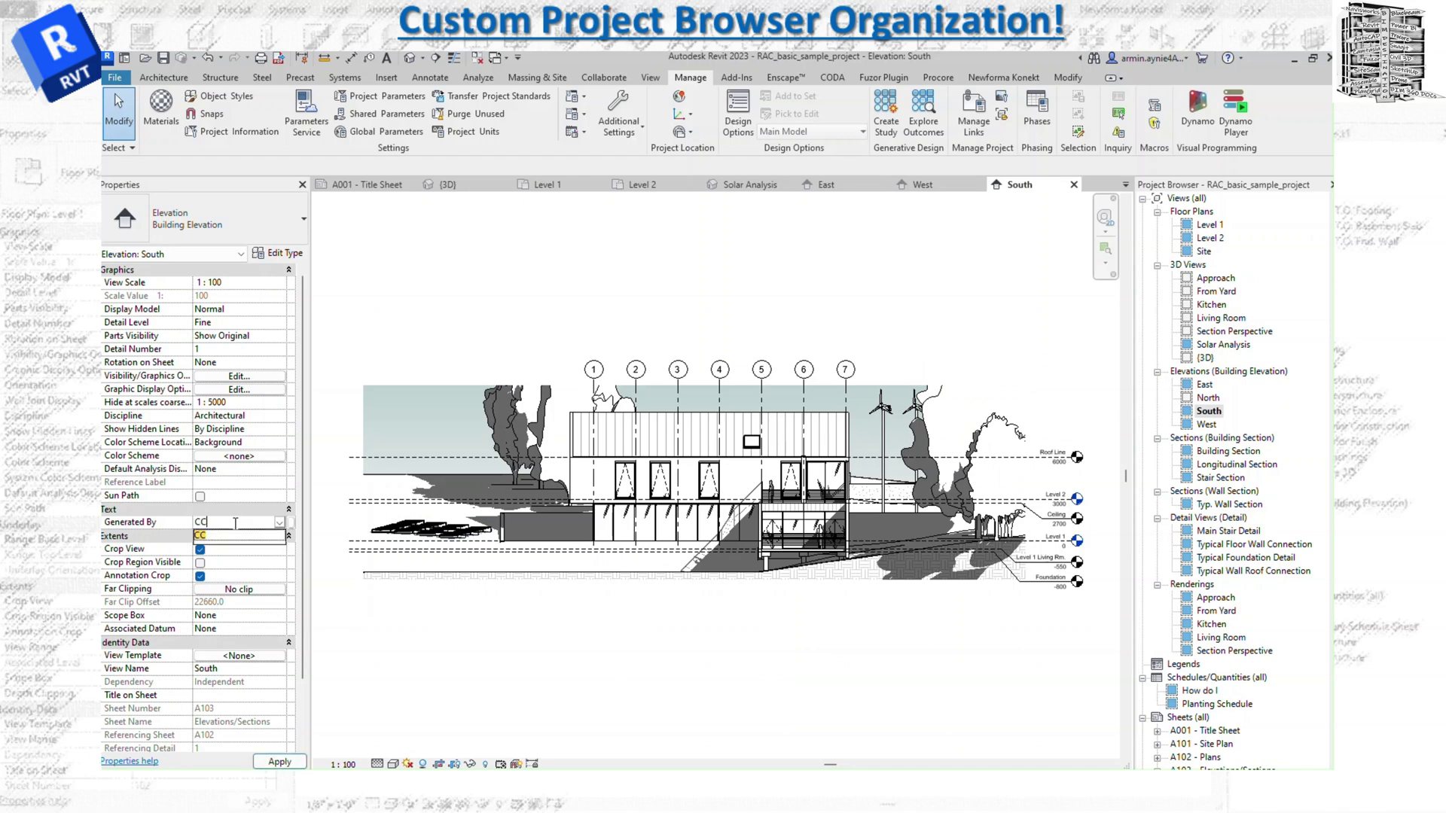
left_click(239, 536)
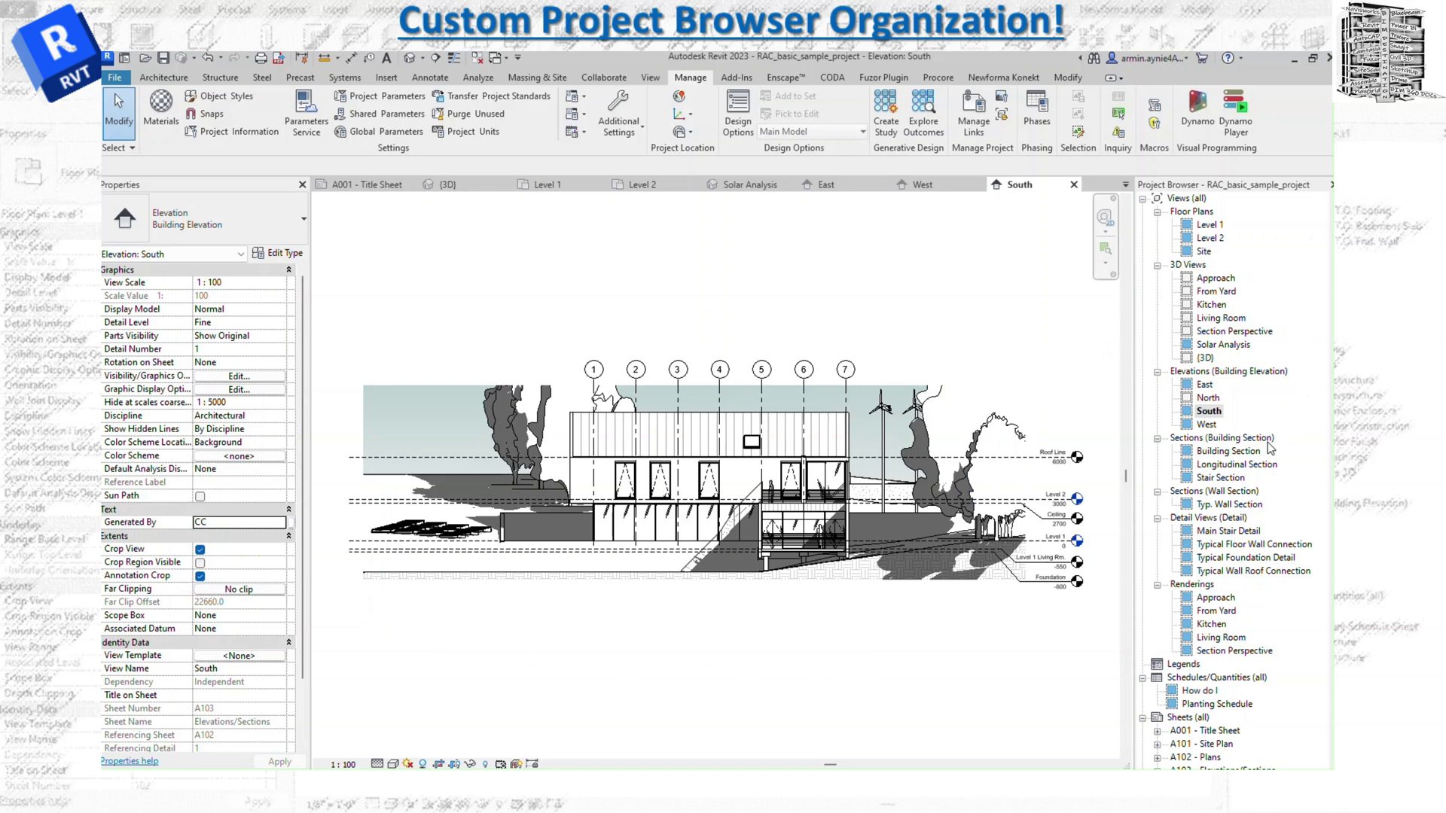
Set the Building Section view's Generated By value to FF
double_click(1235, 452)
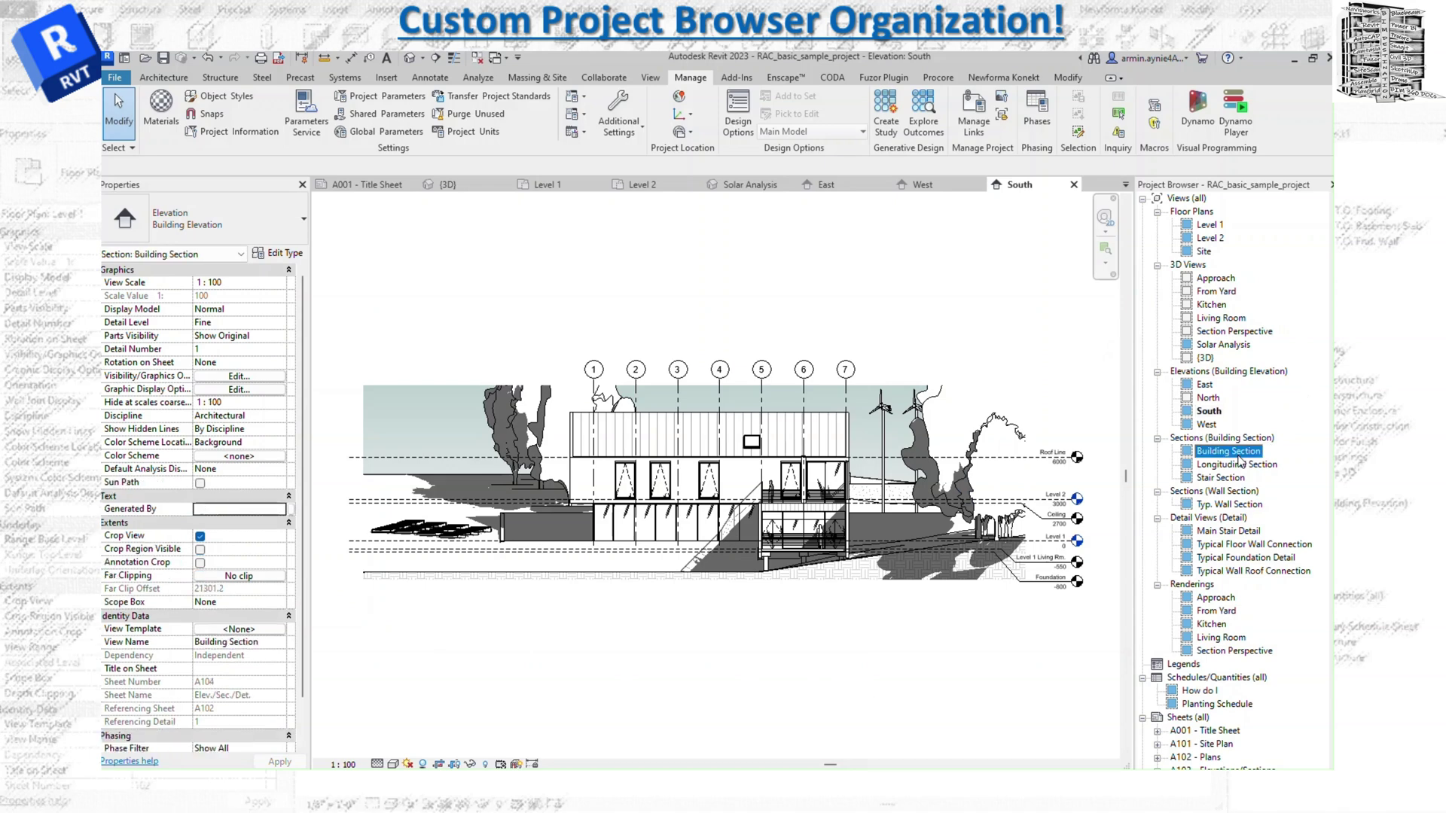
left_click(237, 511)
type("FF")
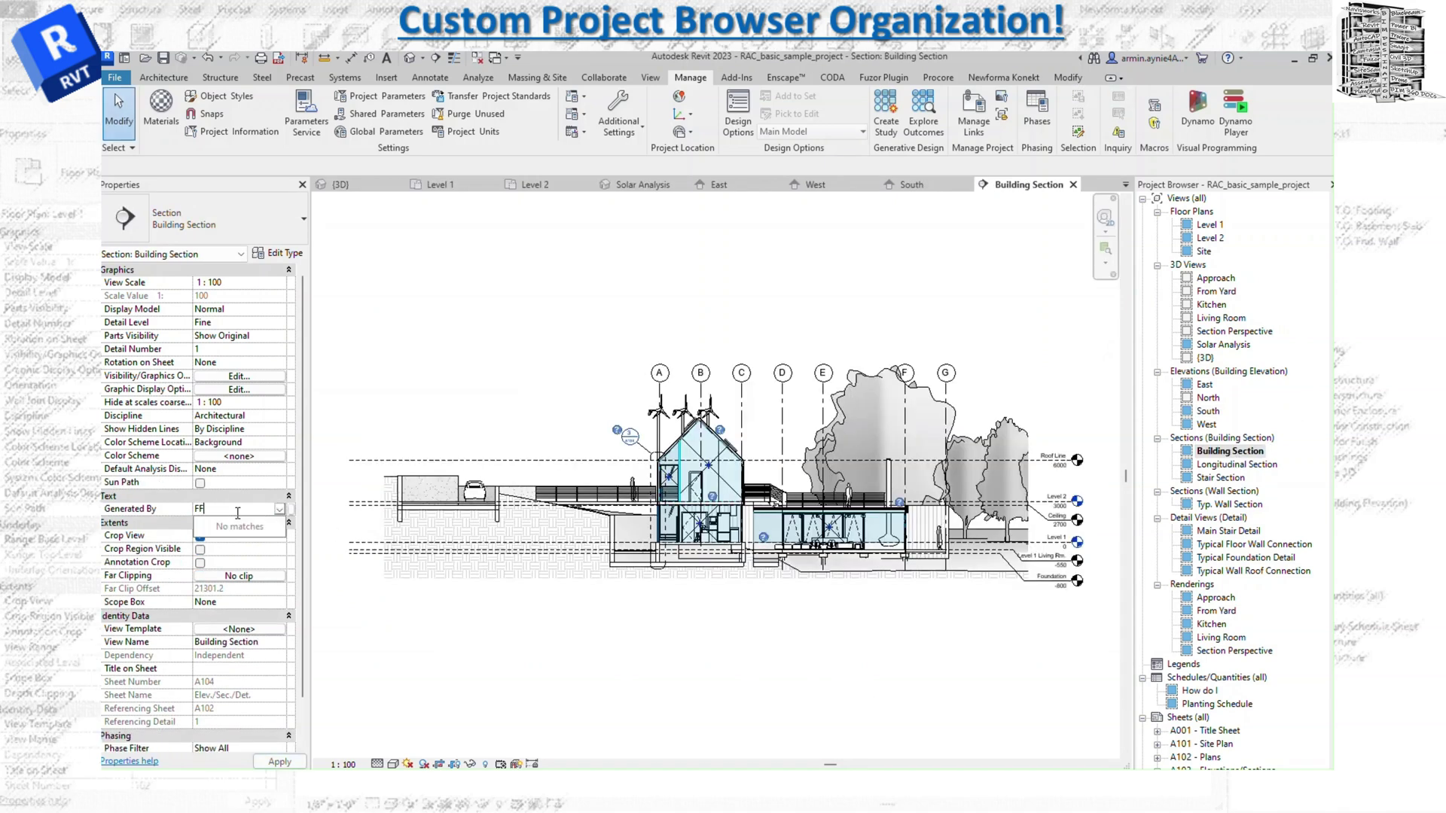
key("Return")
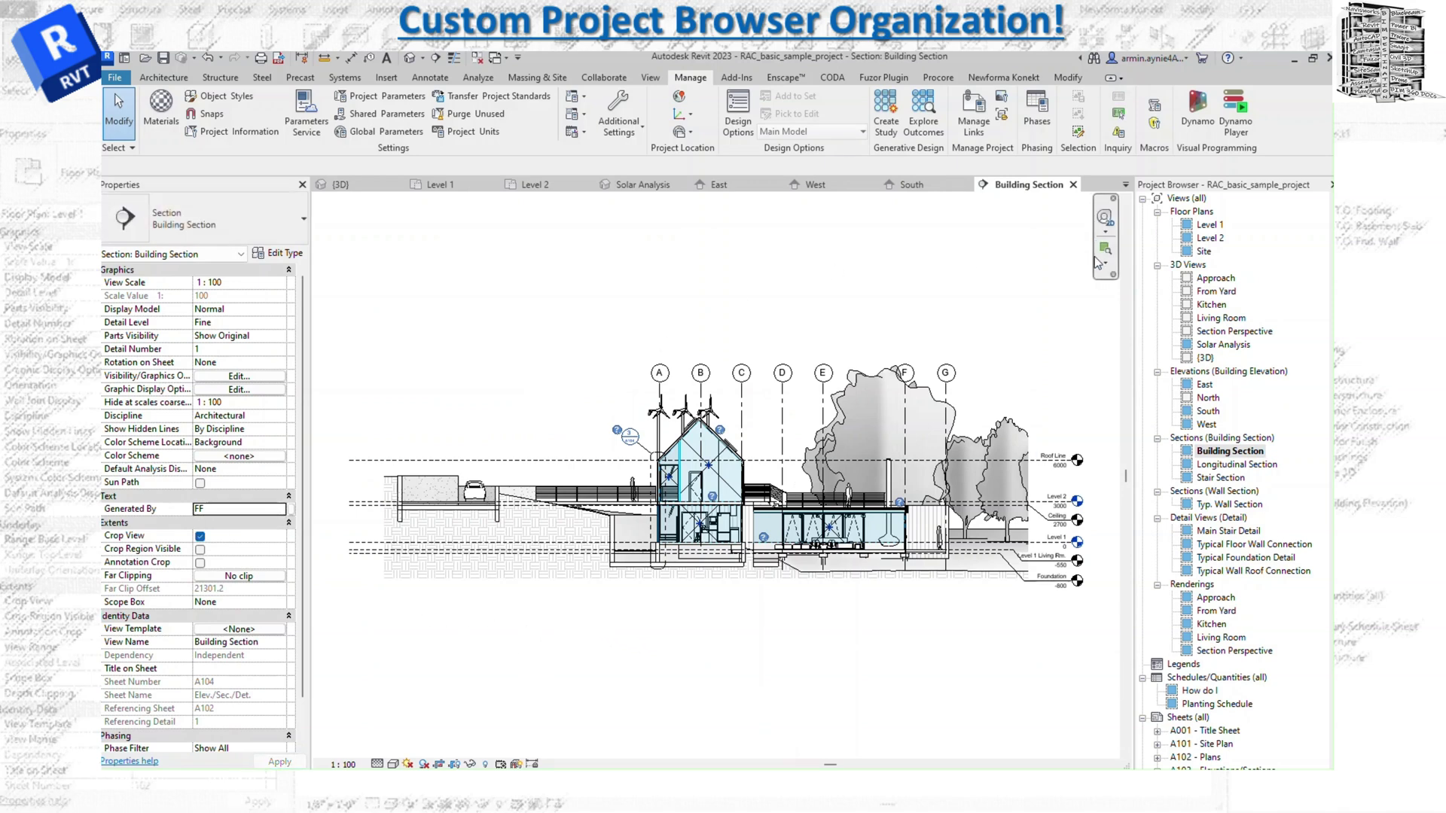
Create a new browser organization scheme for views named Generated By
right_click(1188, 198)
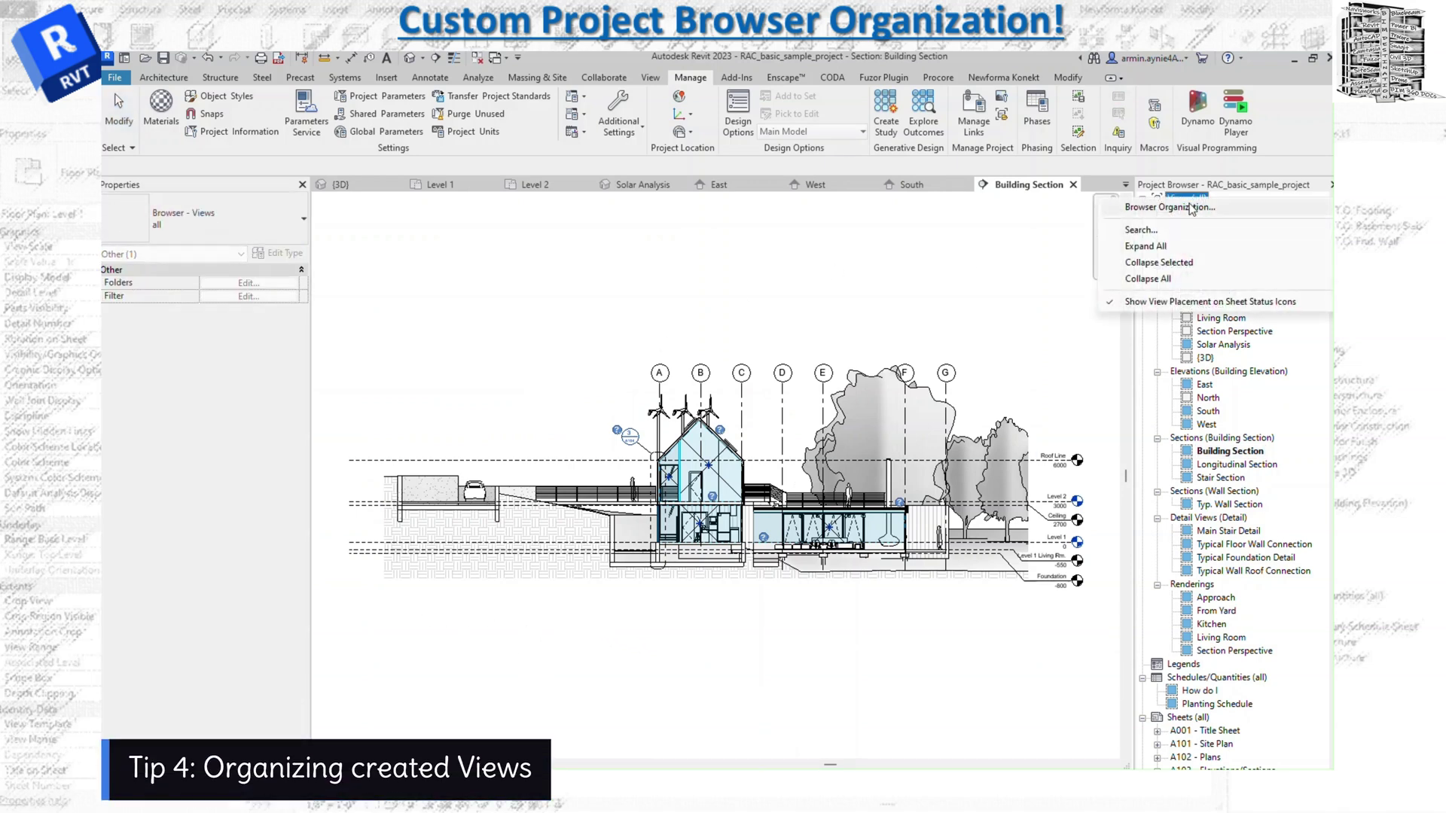
left_click(1189, 215)
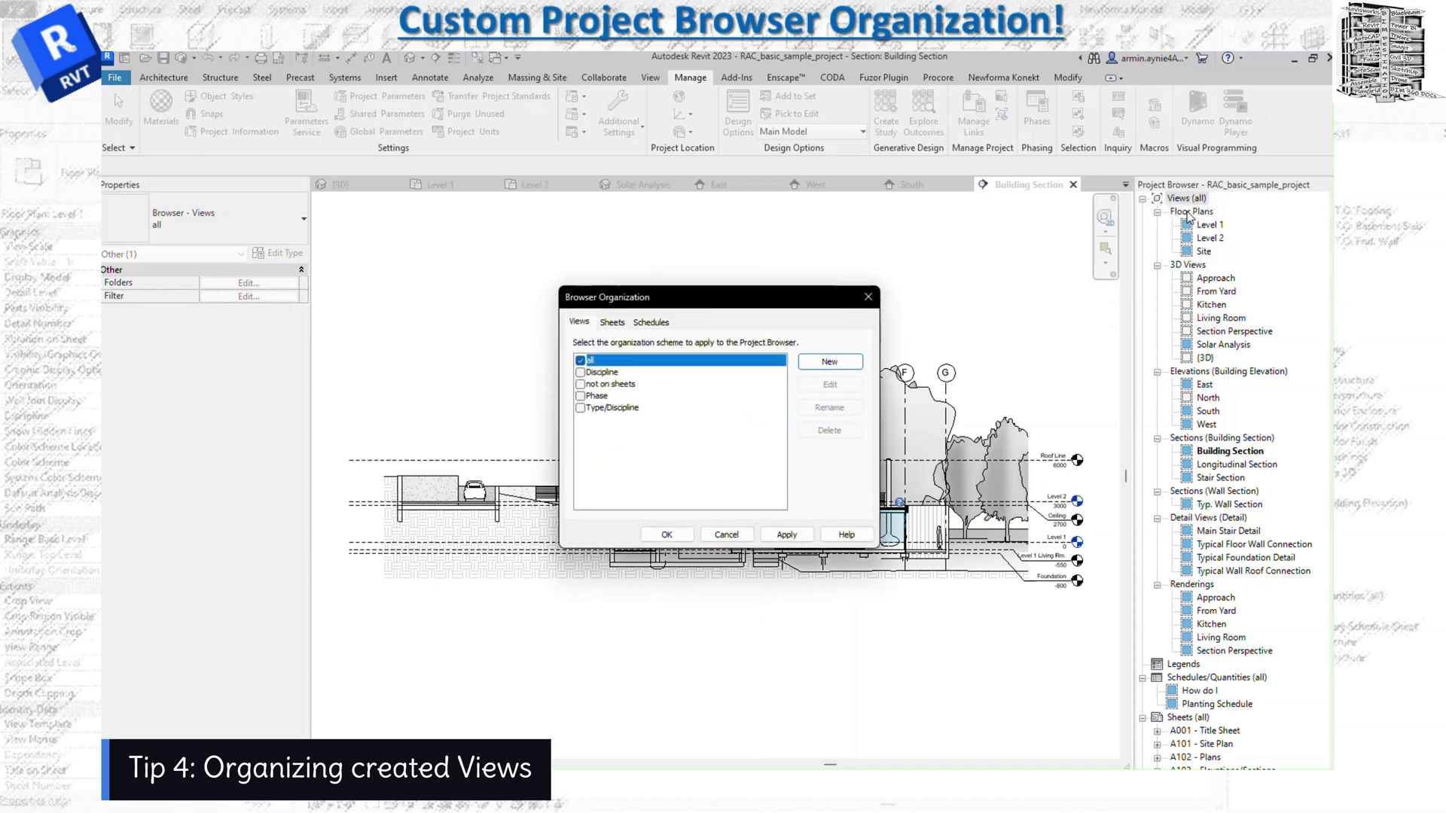
left_click(841, 373)
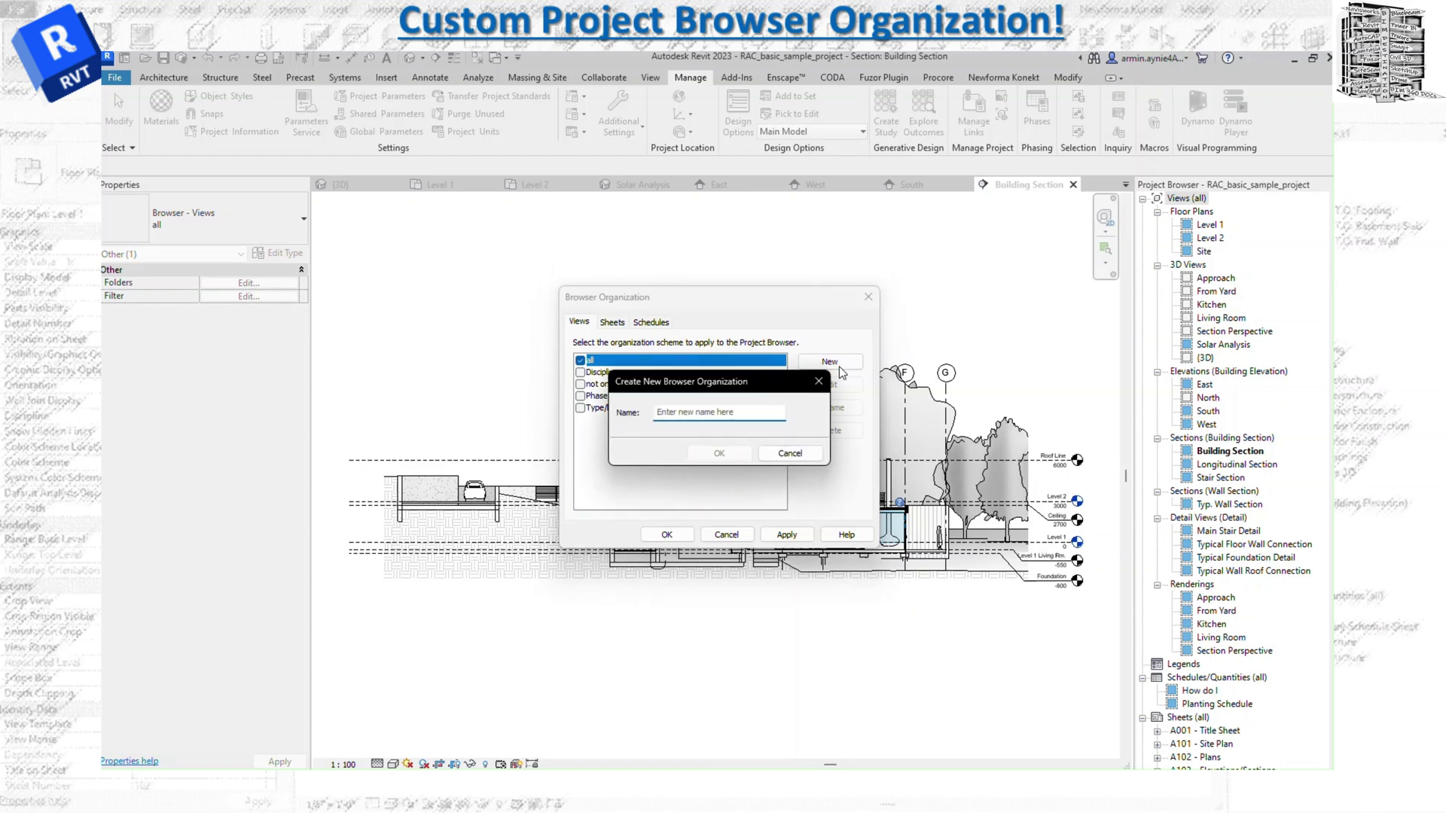
type("Ge")
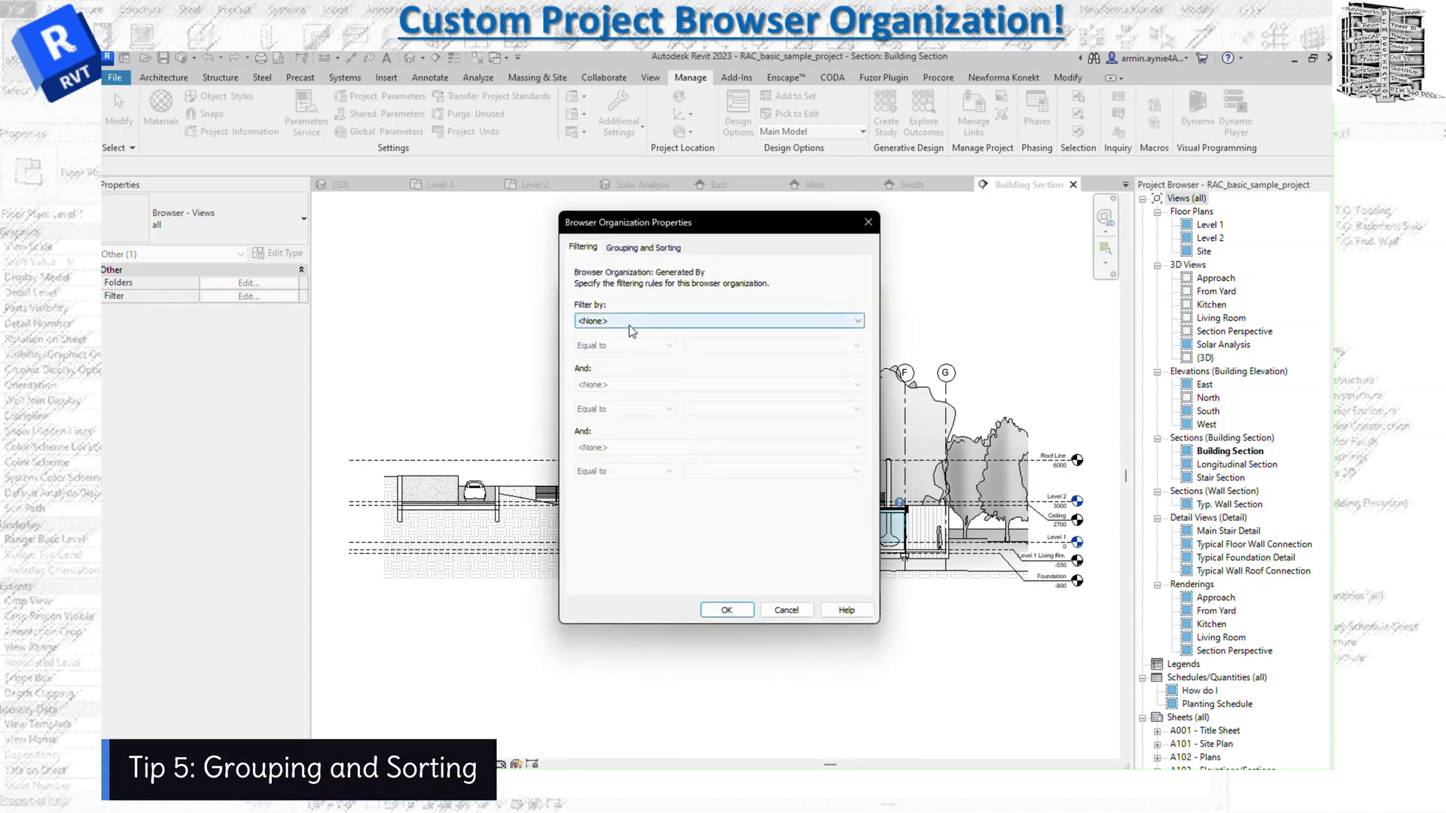
Group the scheme's views by Generated By, then by Family and Type
left_click(655, 250)
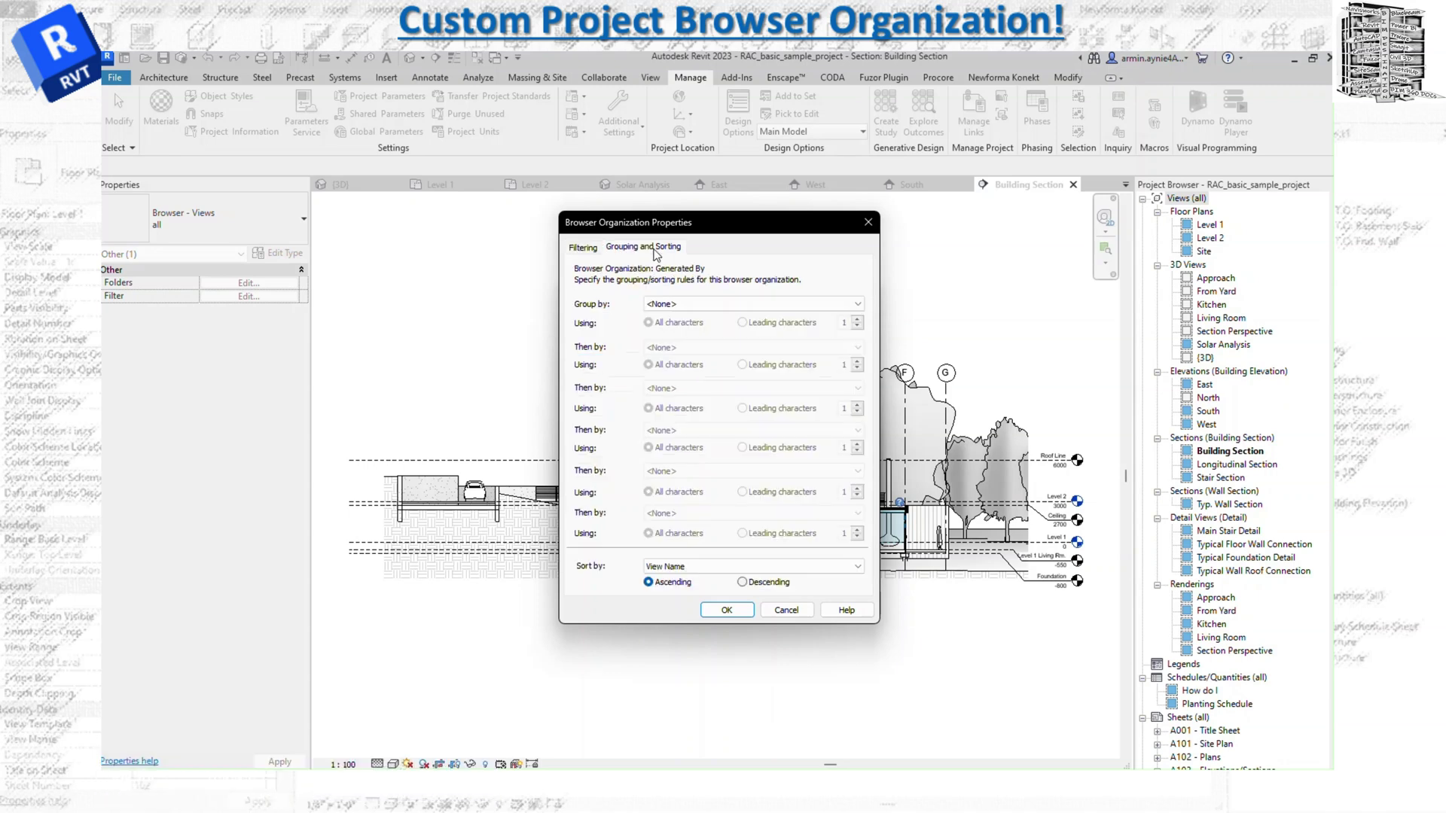
left_click(678, 305)
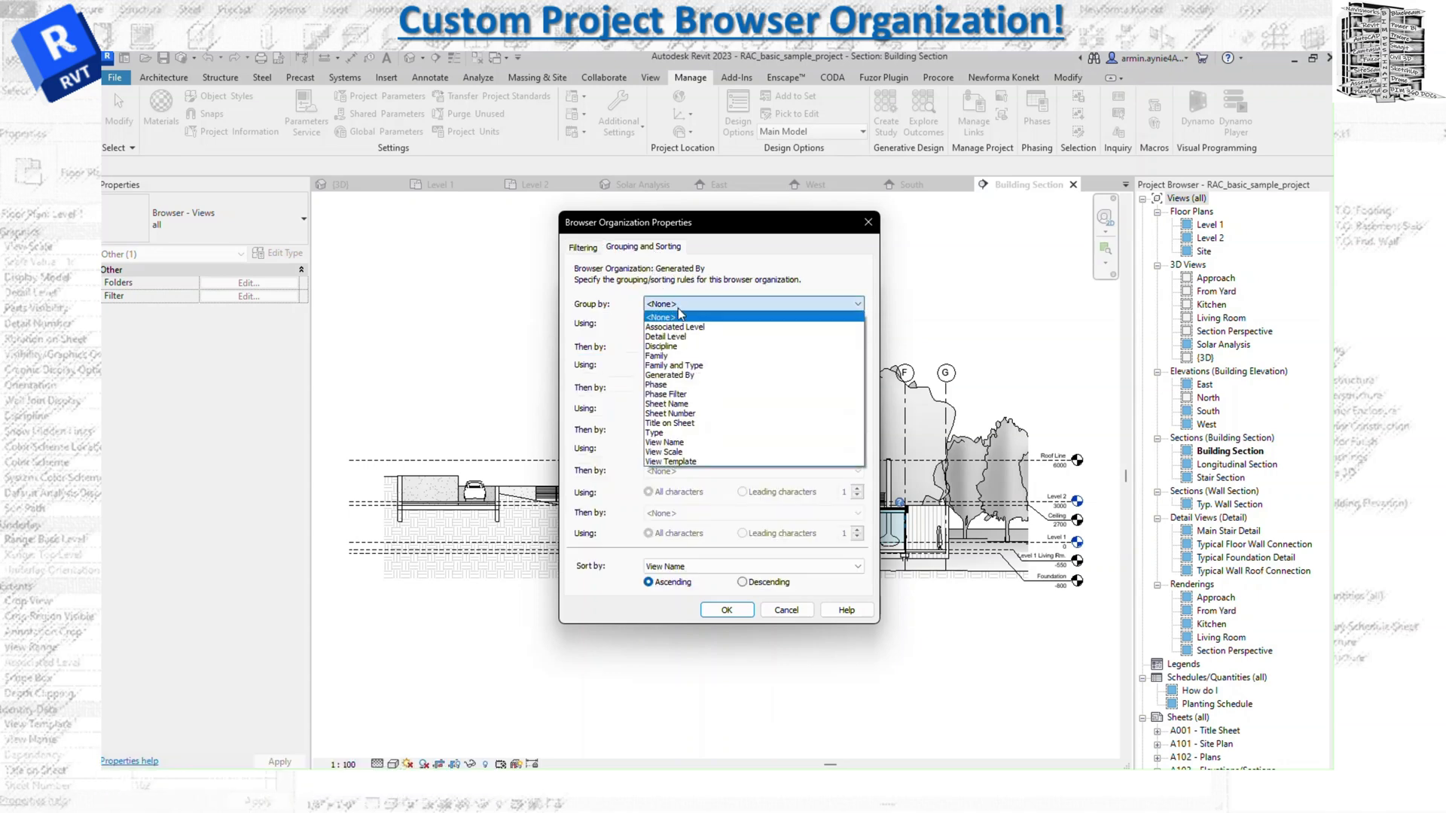
left_click(675, 376)
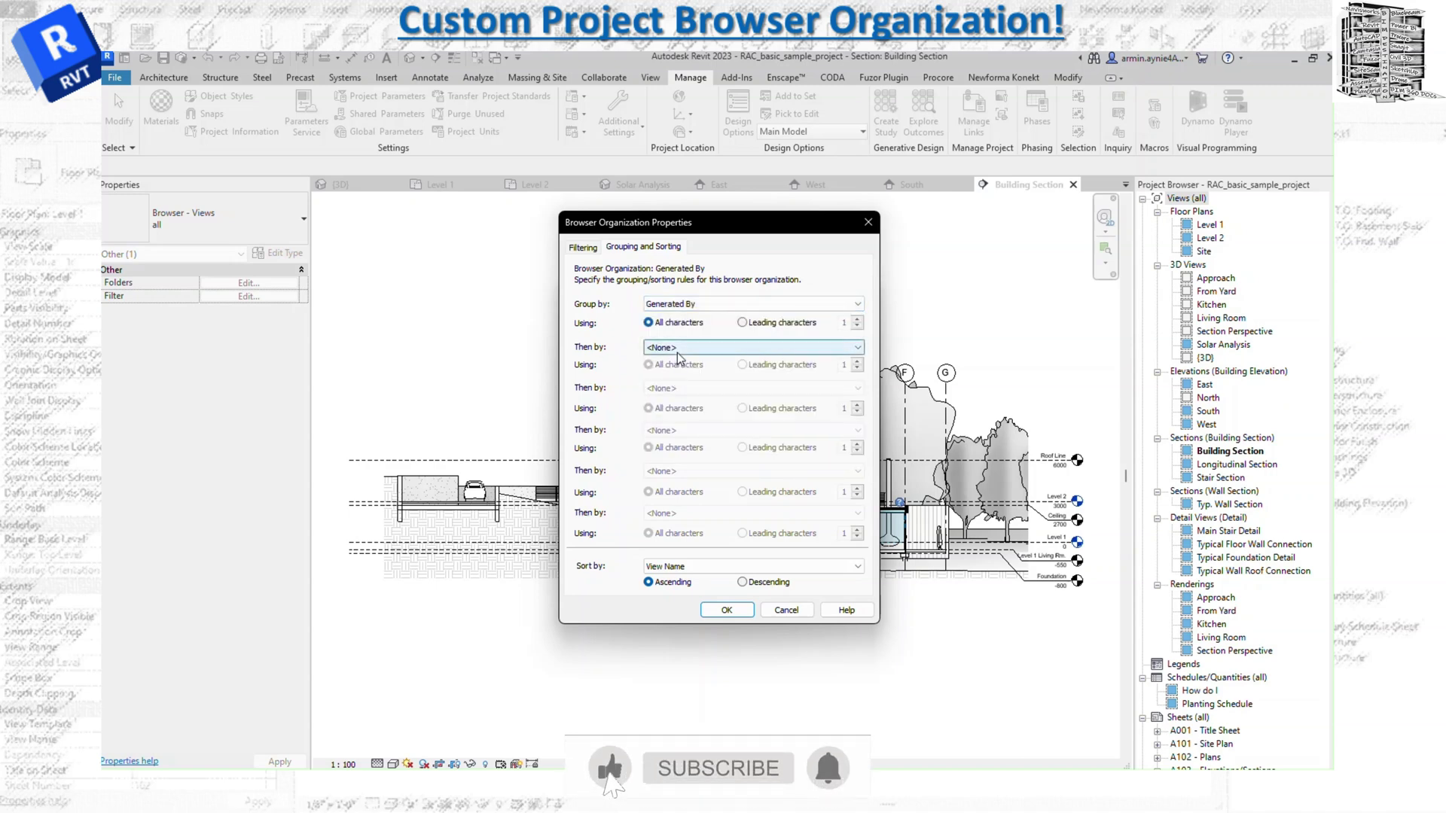
left_click(677, 350)
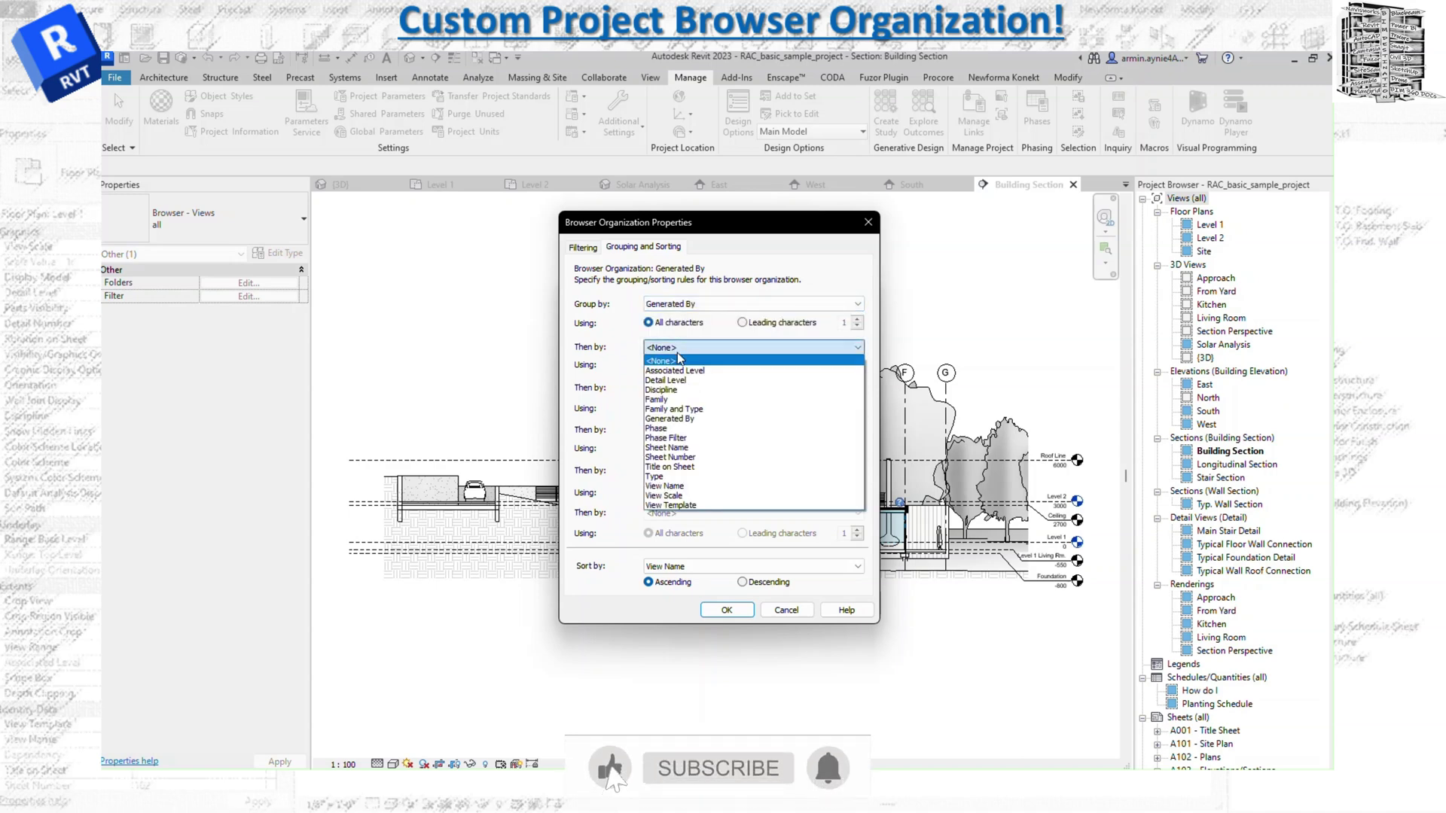
left_click(685, 409)
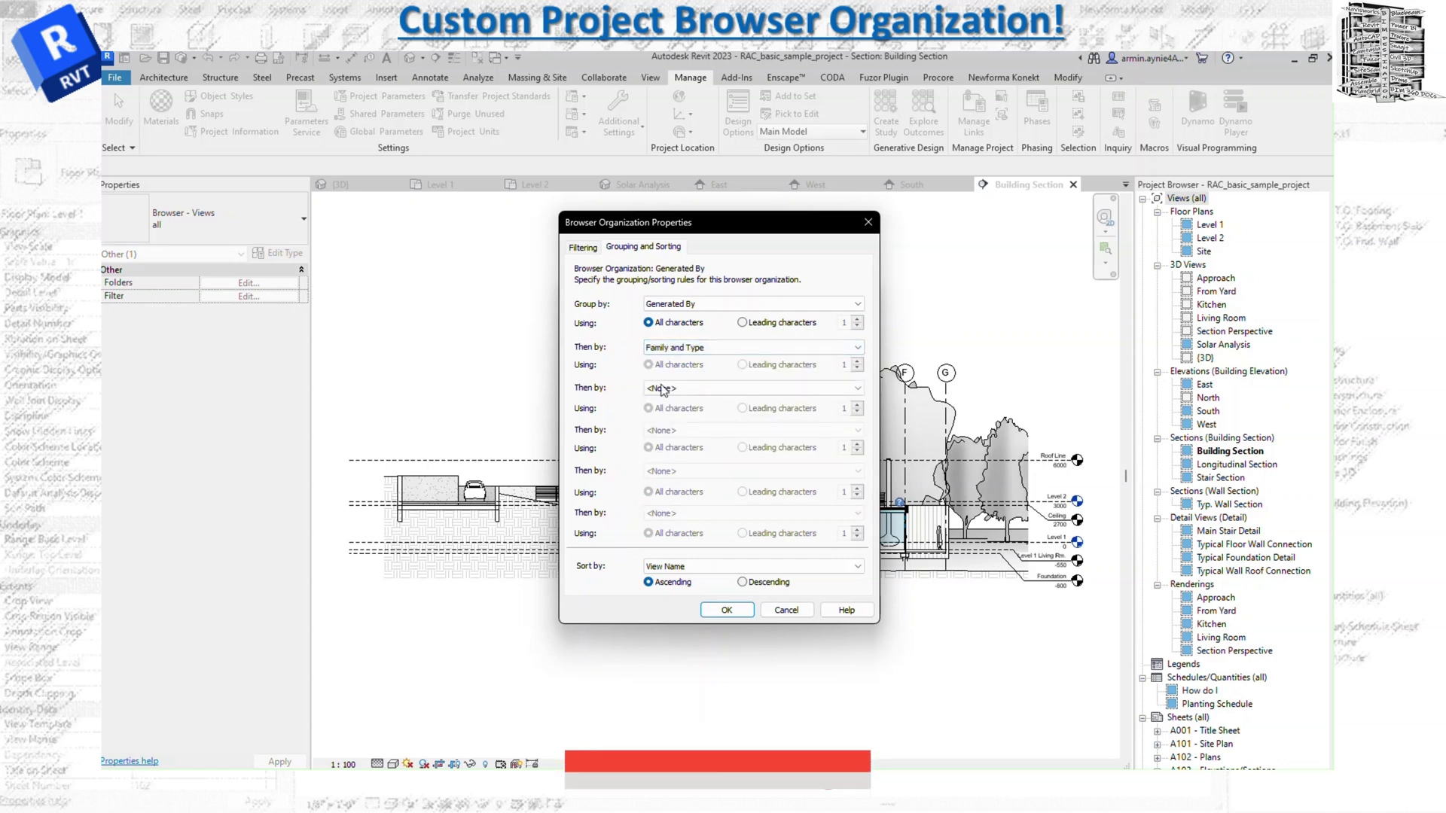
Make Generated By the active browser organization for views and apply it
left_click(727, 610)
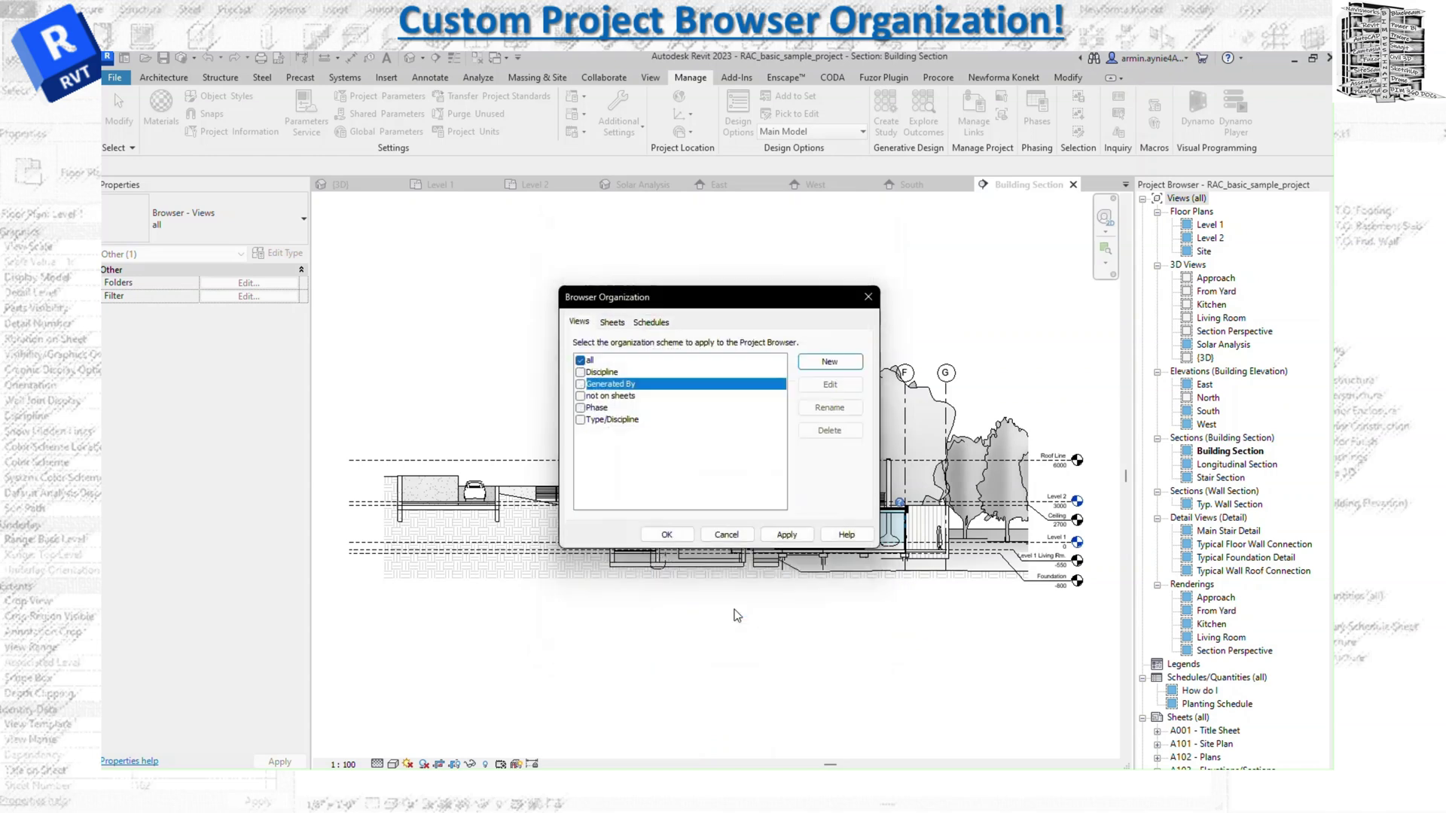
left_click(581, 385)
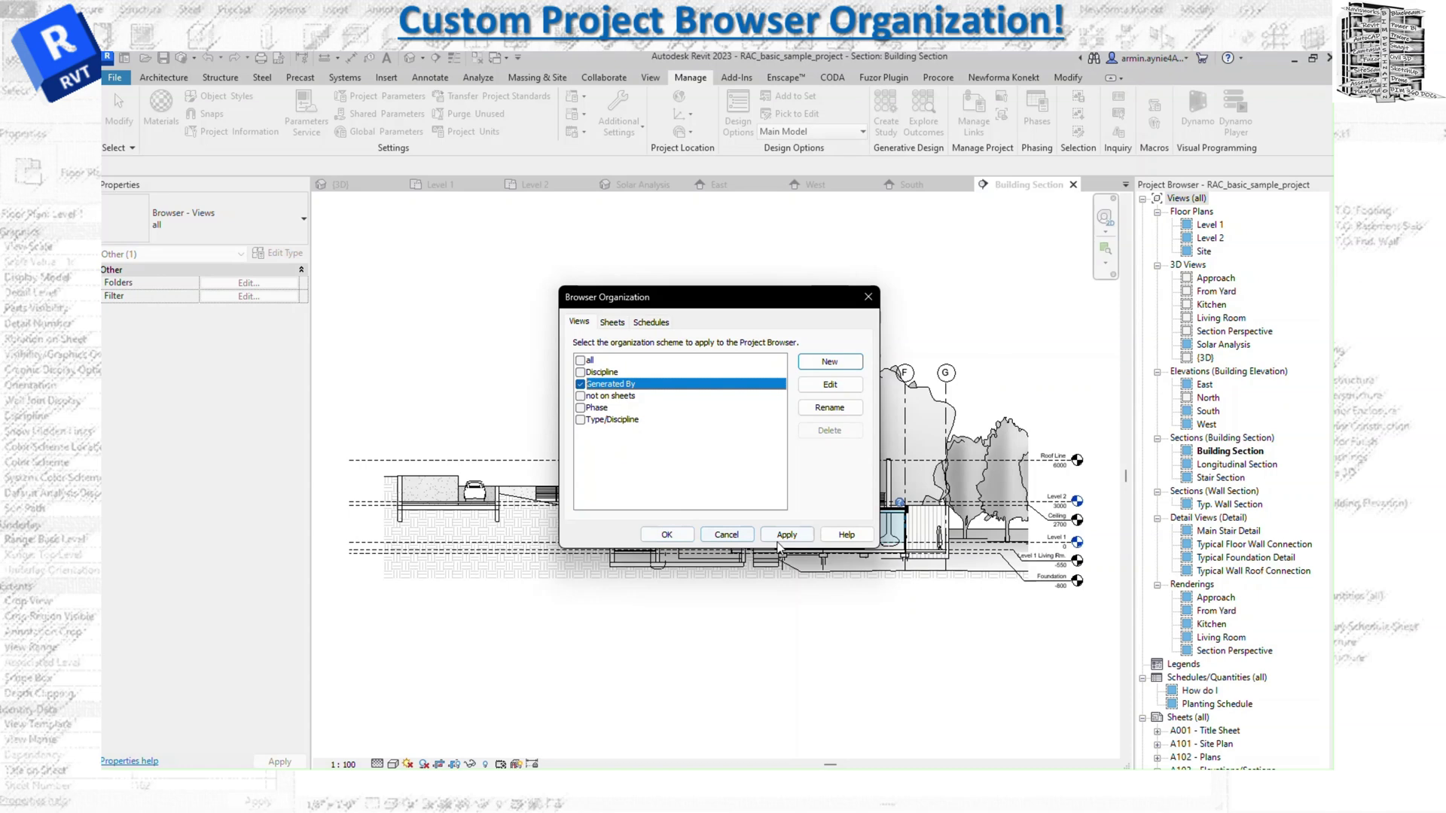
left_click(786, 535)
left_click(666, 535)
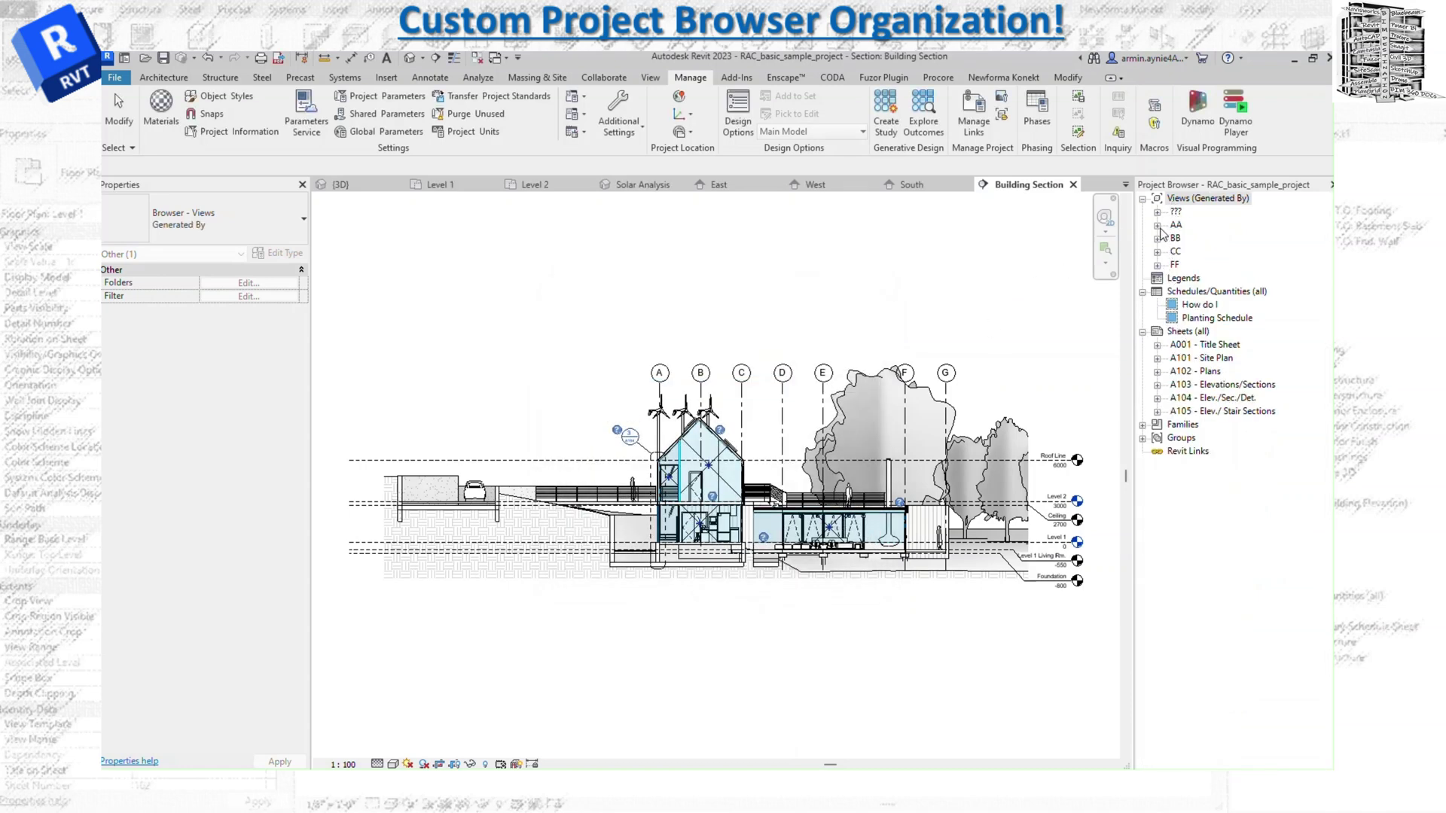
Expand the AA, BB, CC and FF folders and their view-type sub-folders
left_click(1157, 226)
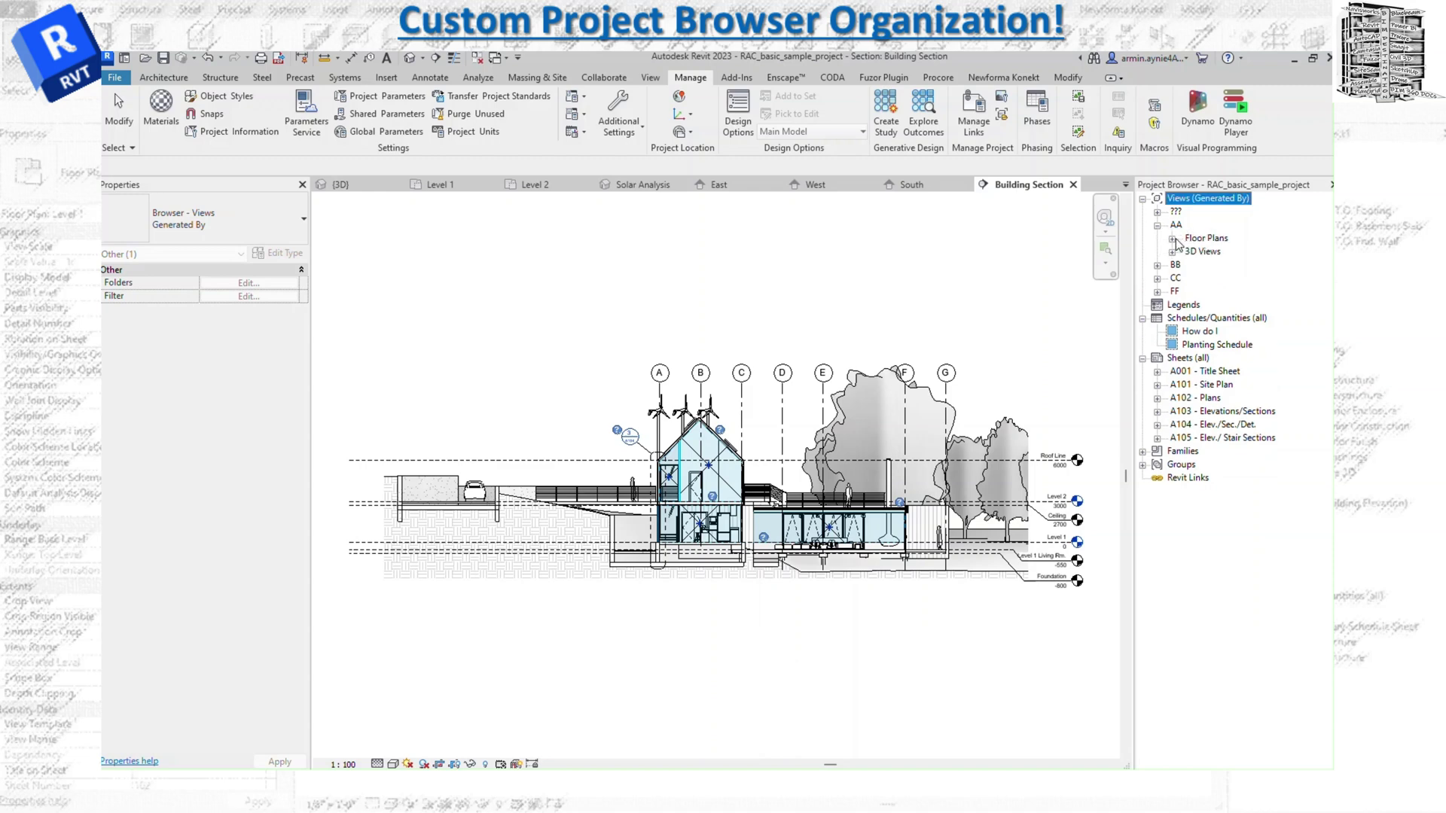
left_click(1172, 238)
left_click(1173, 265)
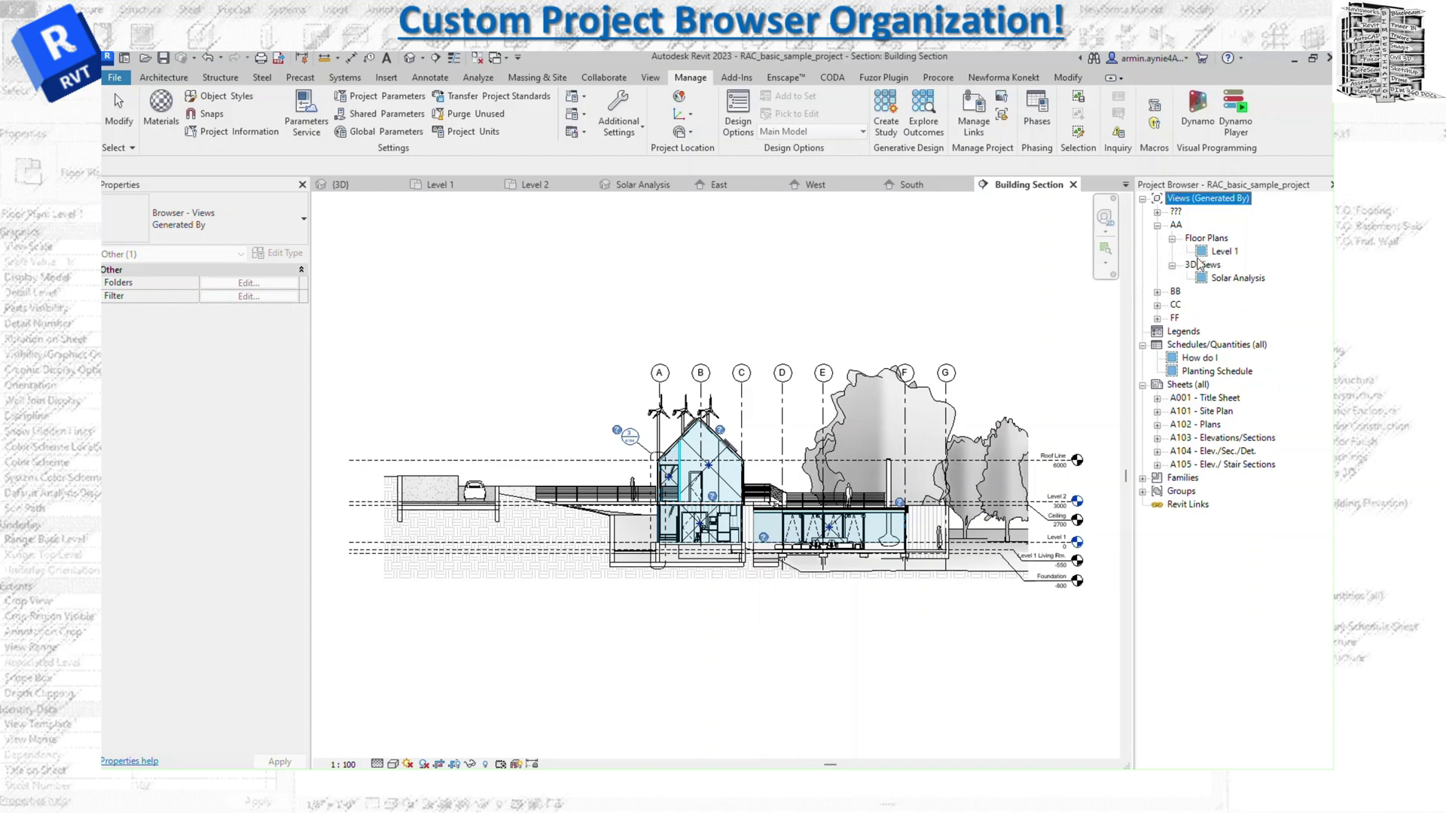
left_click(1158, 293)
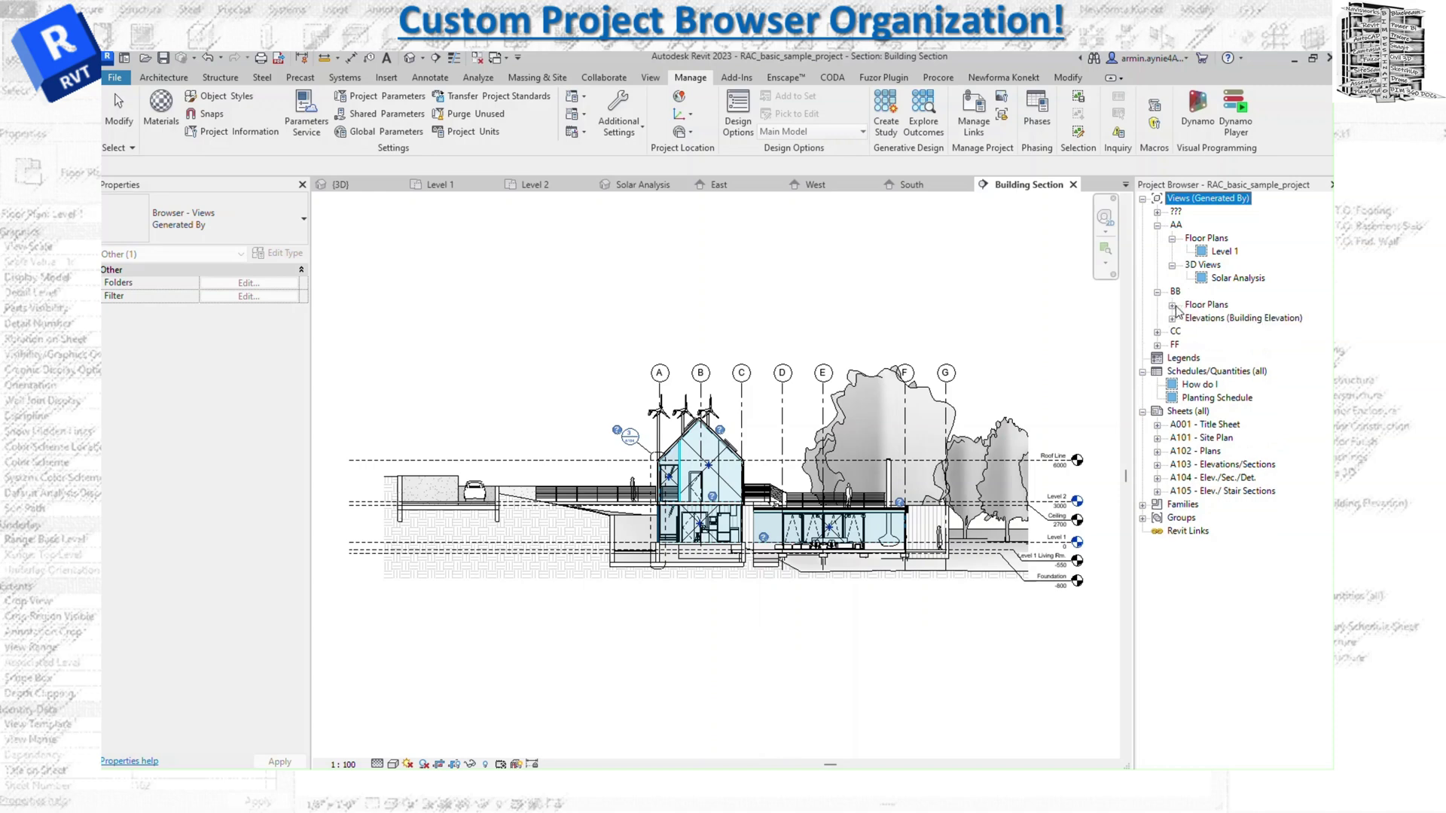
left_click(1173, 305)
left_click(1173, 332)
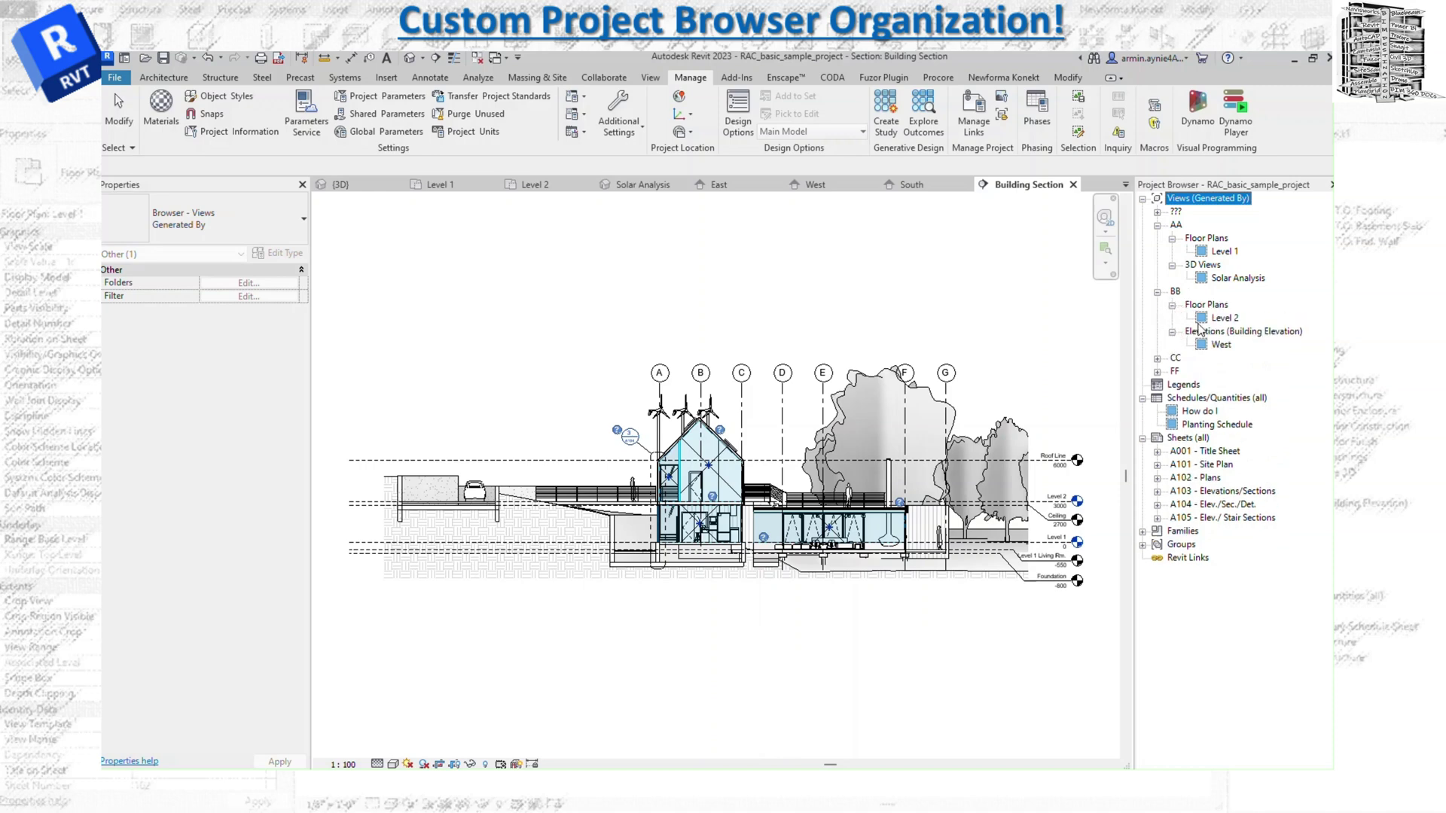
left_click(1157, 360)
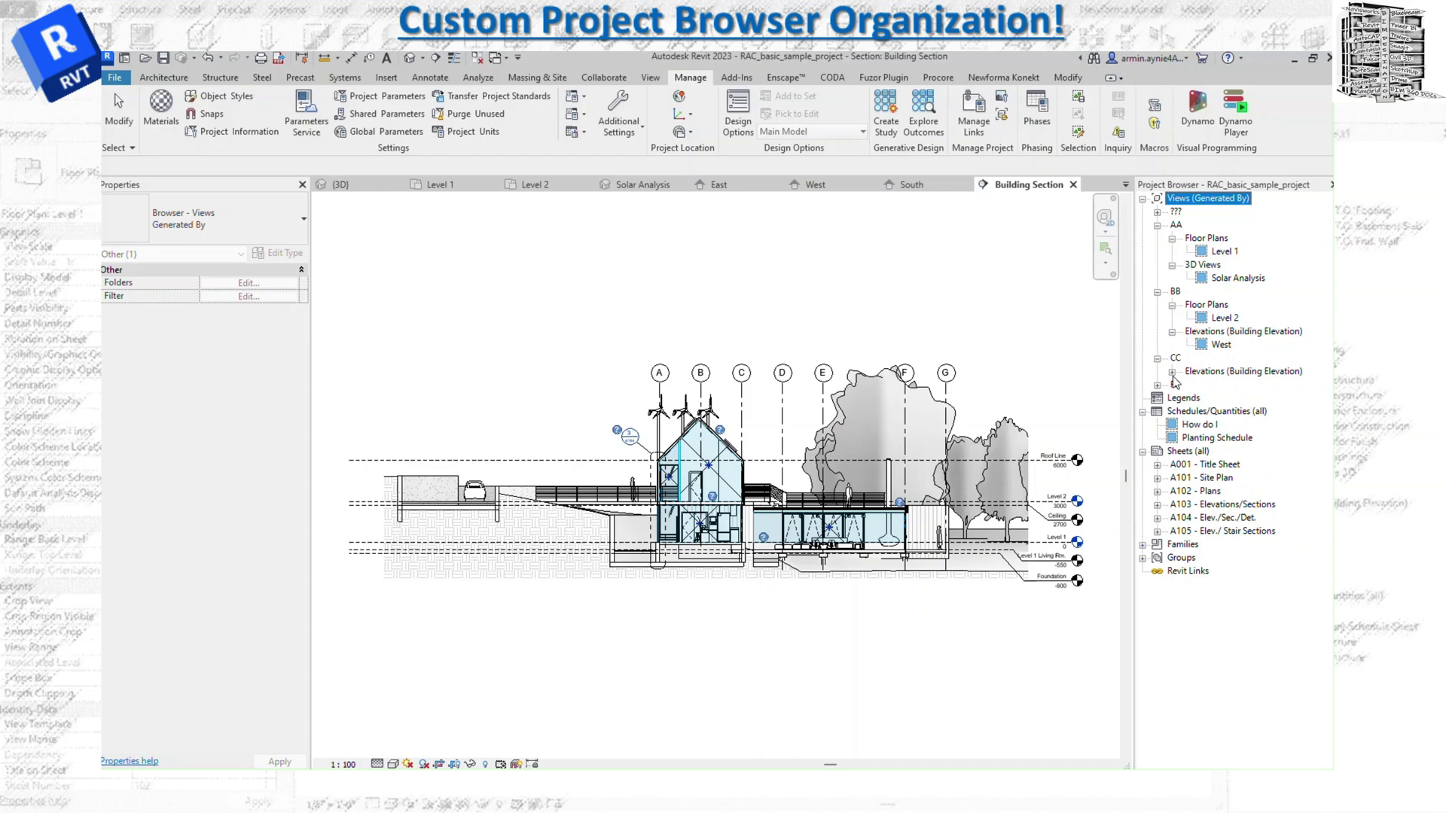
left_click(1172, 372)
left_click(1157, 412)
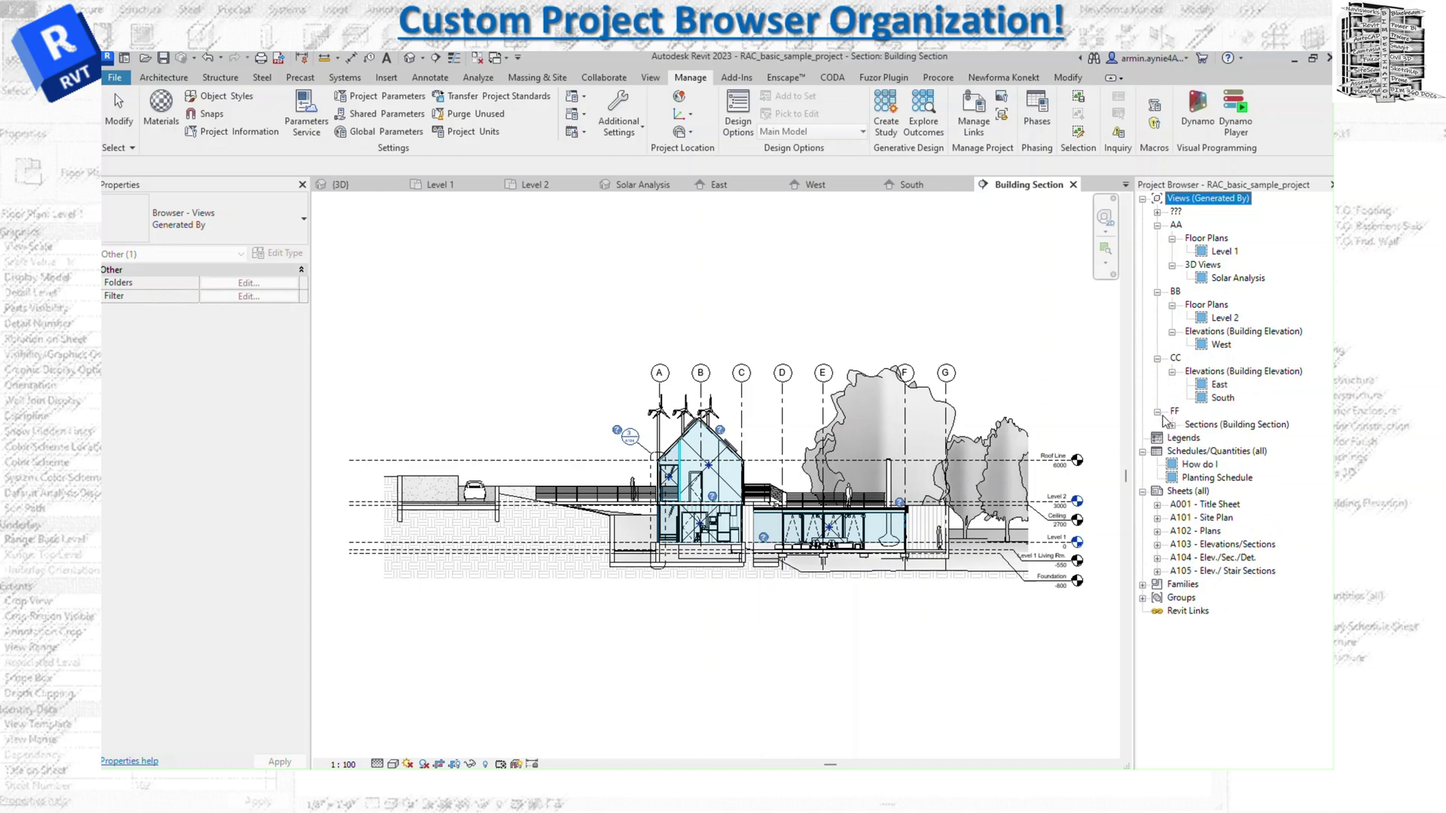
left_click(1172, 425)
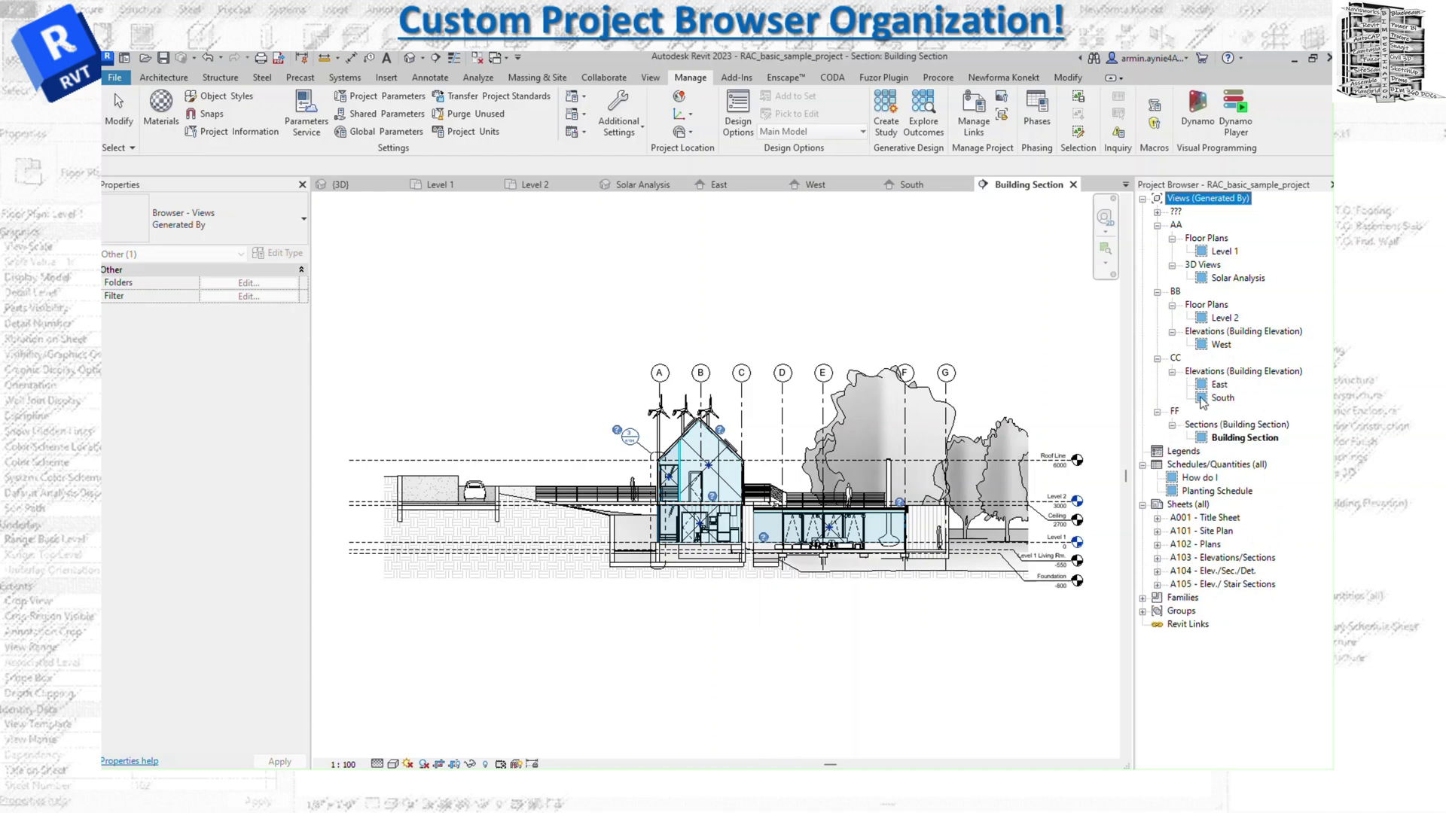
Expand the ??? folder with its floor plan, 3D, elevation and section sub-folders
left_click(1157, 213)
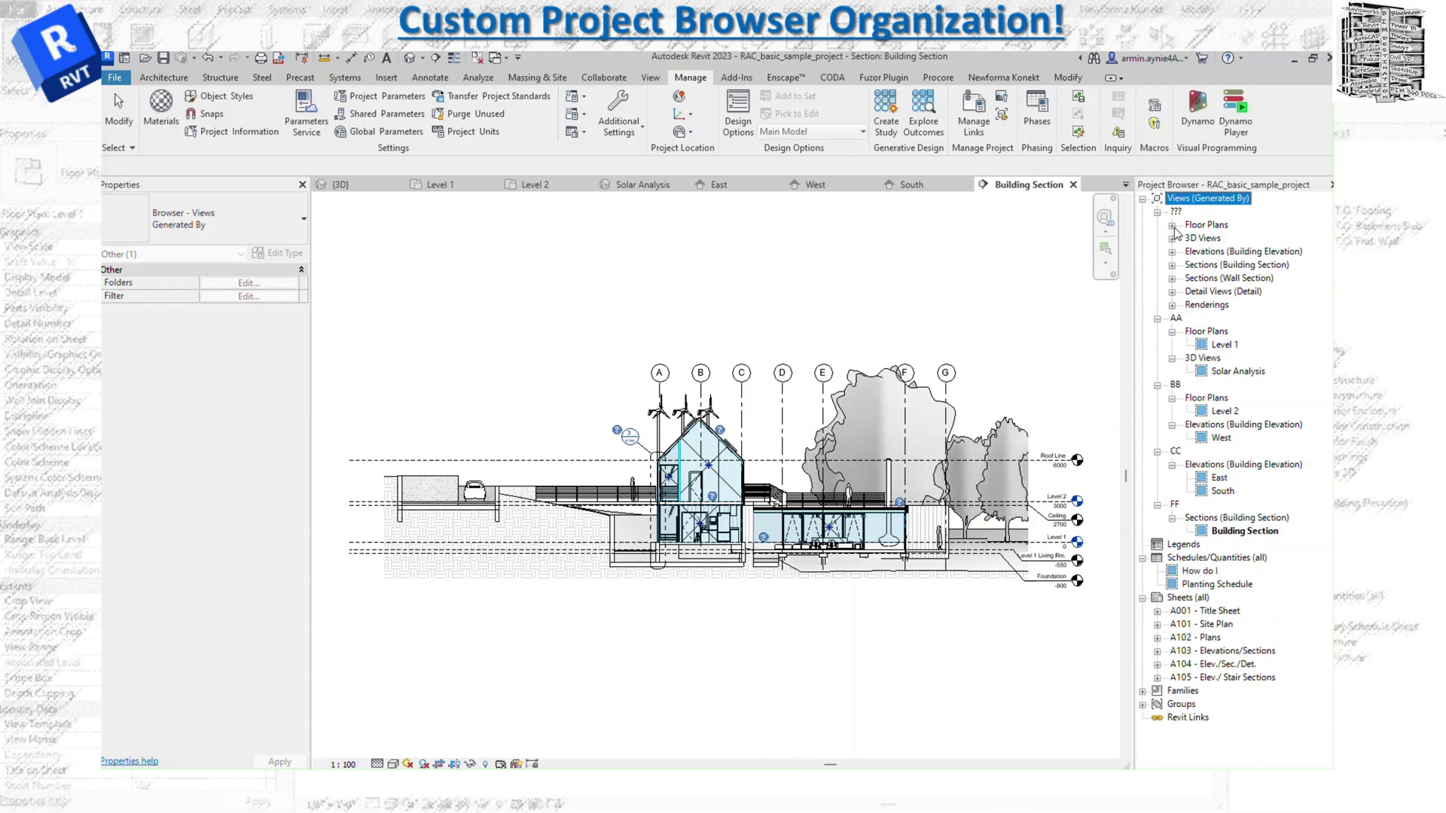
left_click(1172, 226)
left_click(1171, 253)
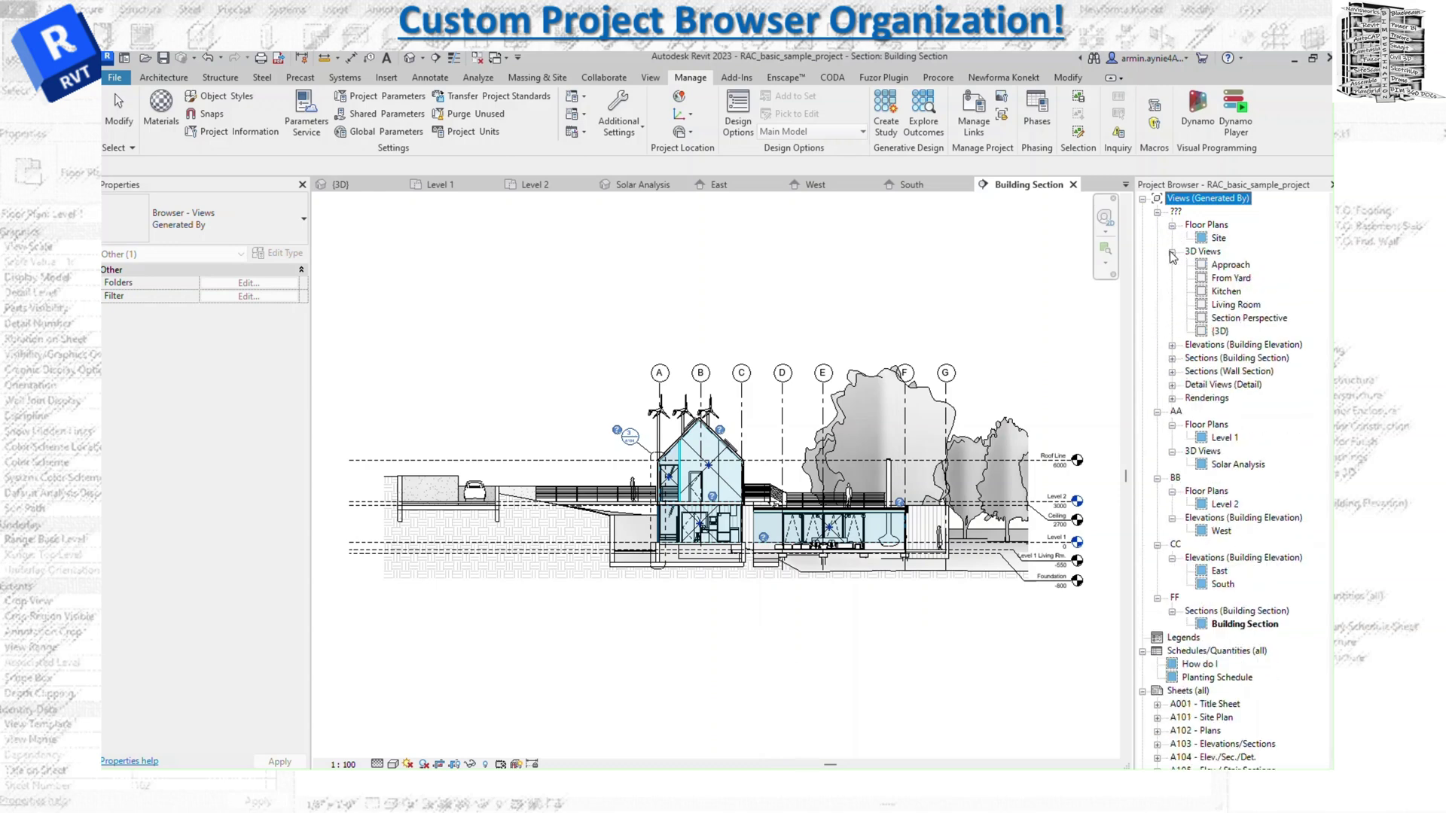
left_click(1173, 346)
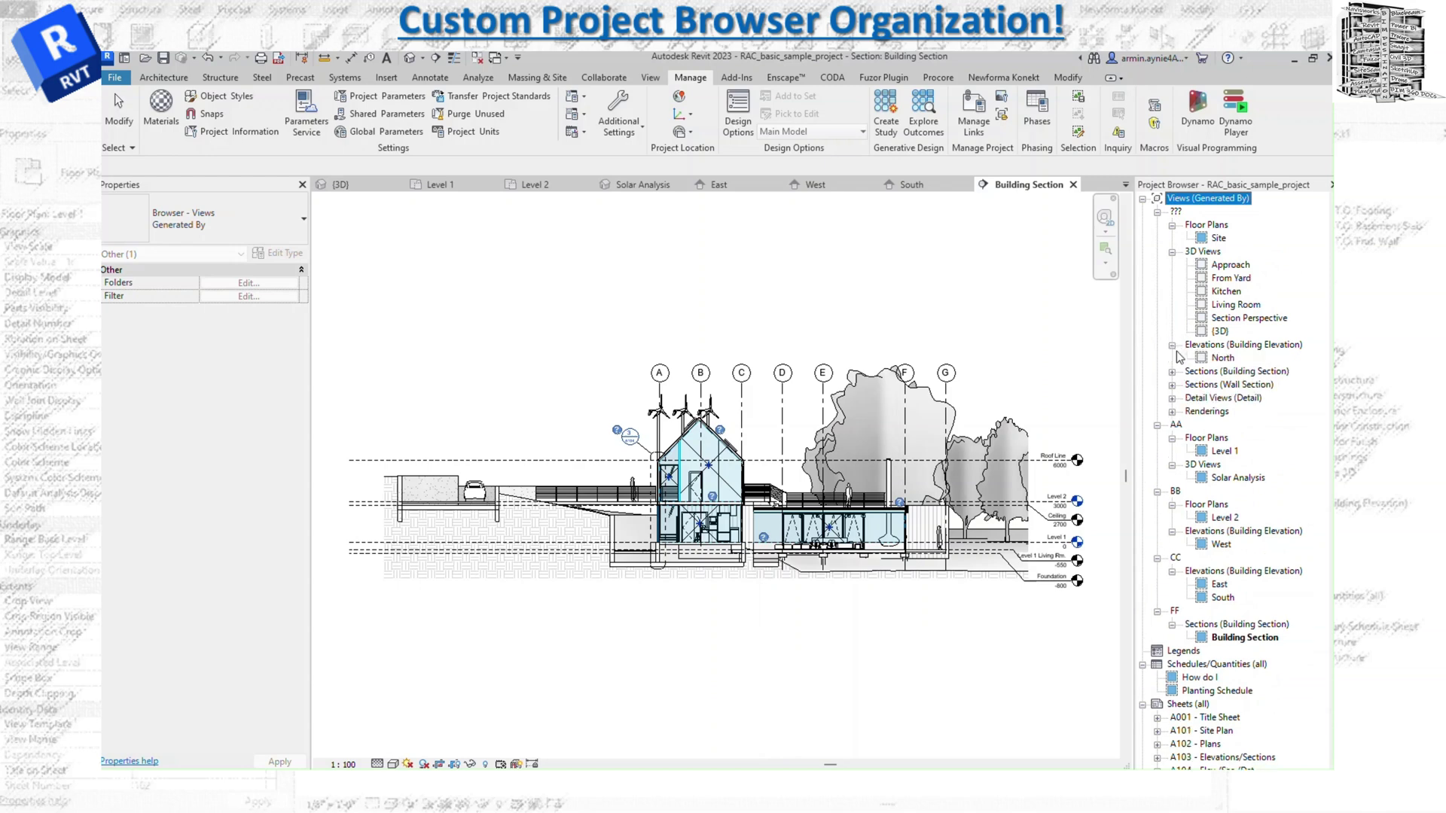
left_click(1173, 372)
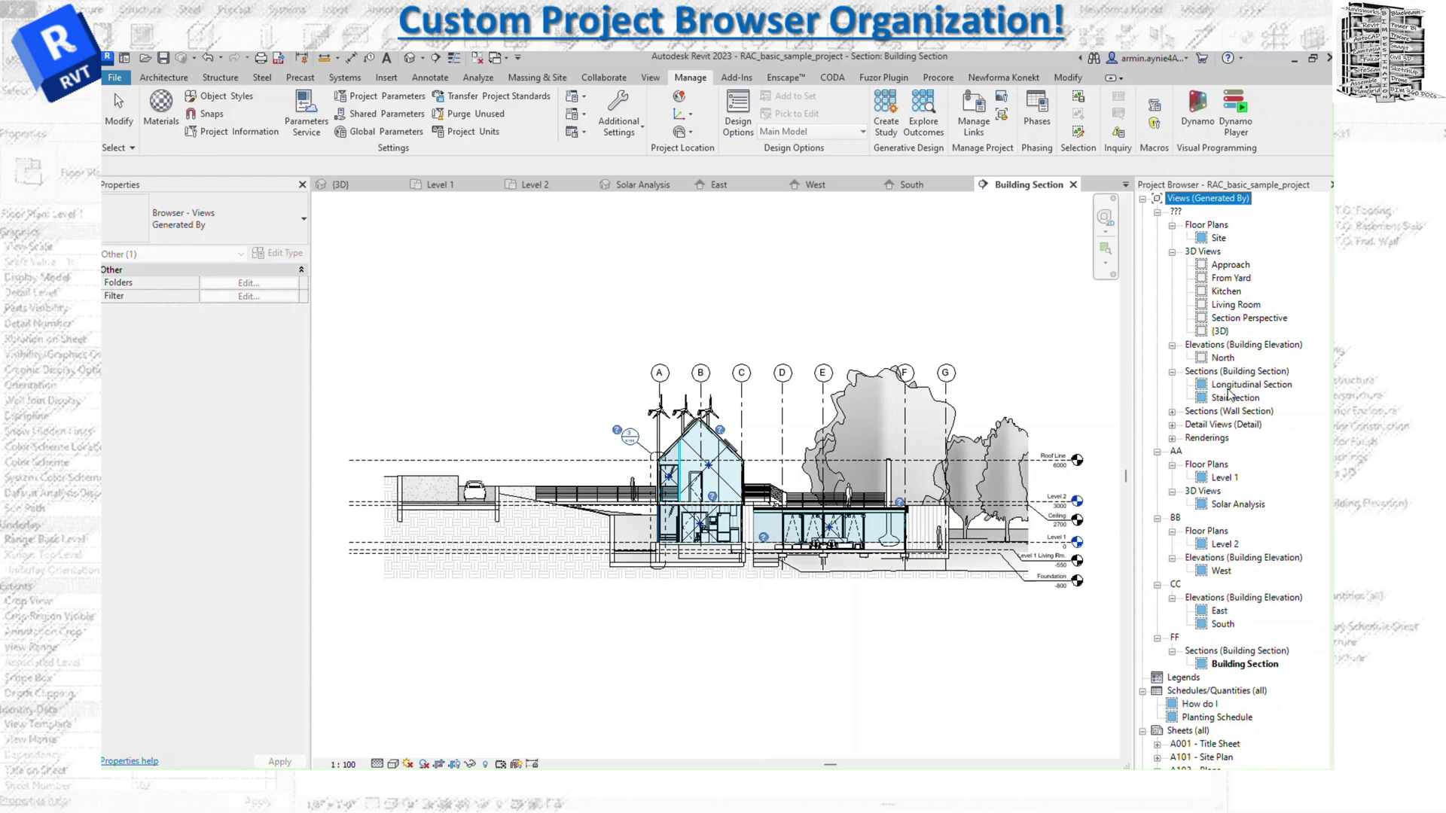
Enter FF as the Stair Section view's Generated By value and apply it
double_click(1229, 398)
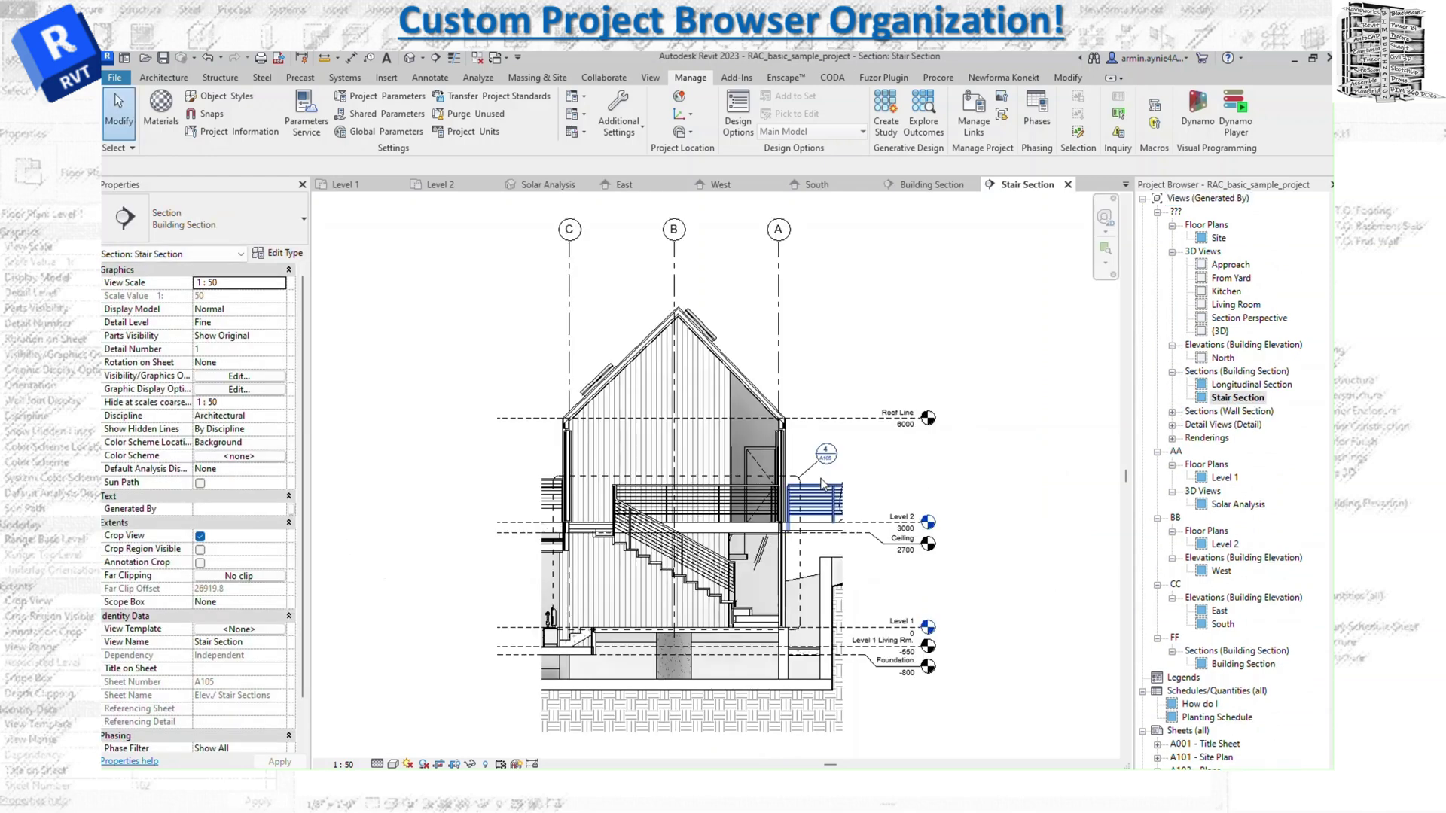
left_click(230, 510)
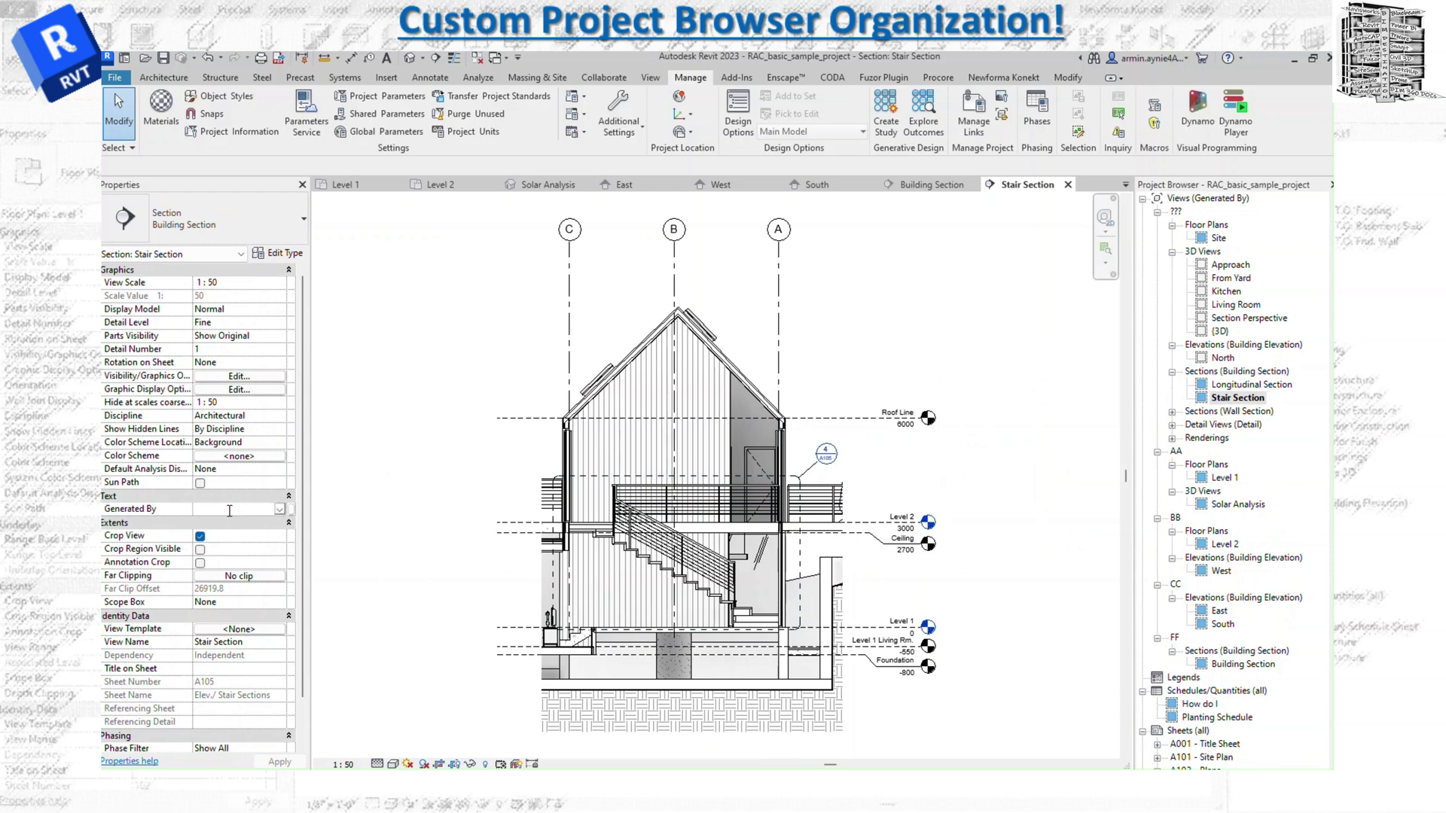
type("FF")
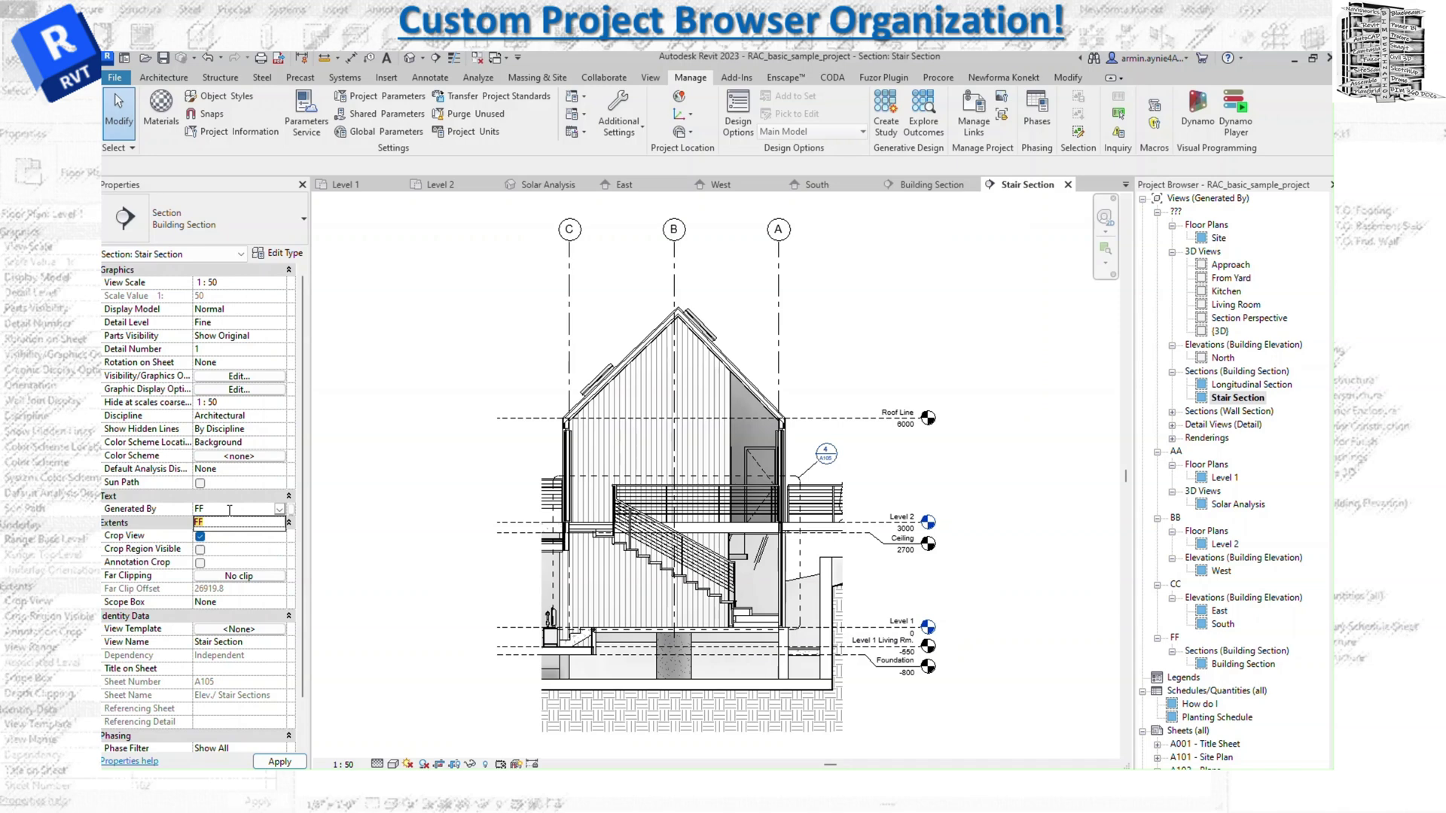
left_click(277, 759)
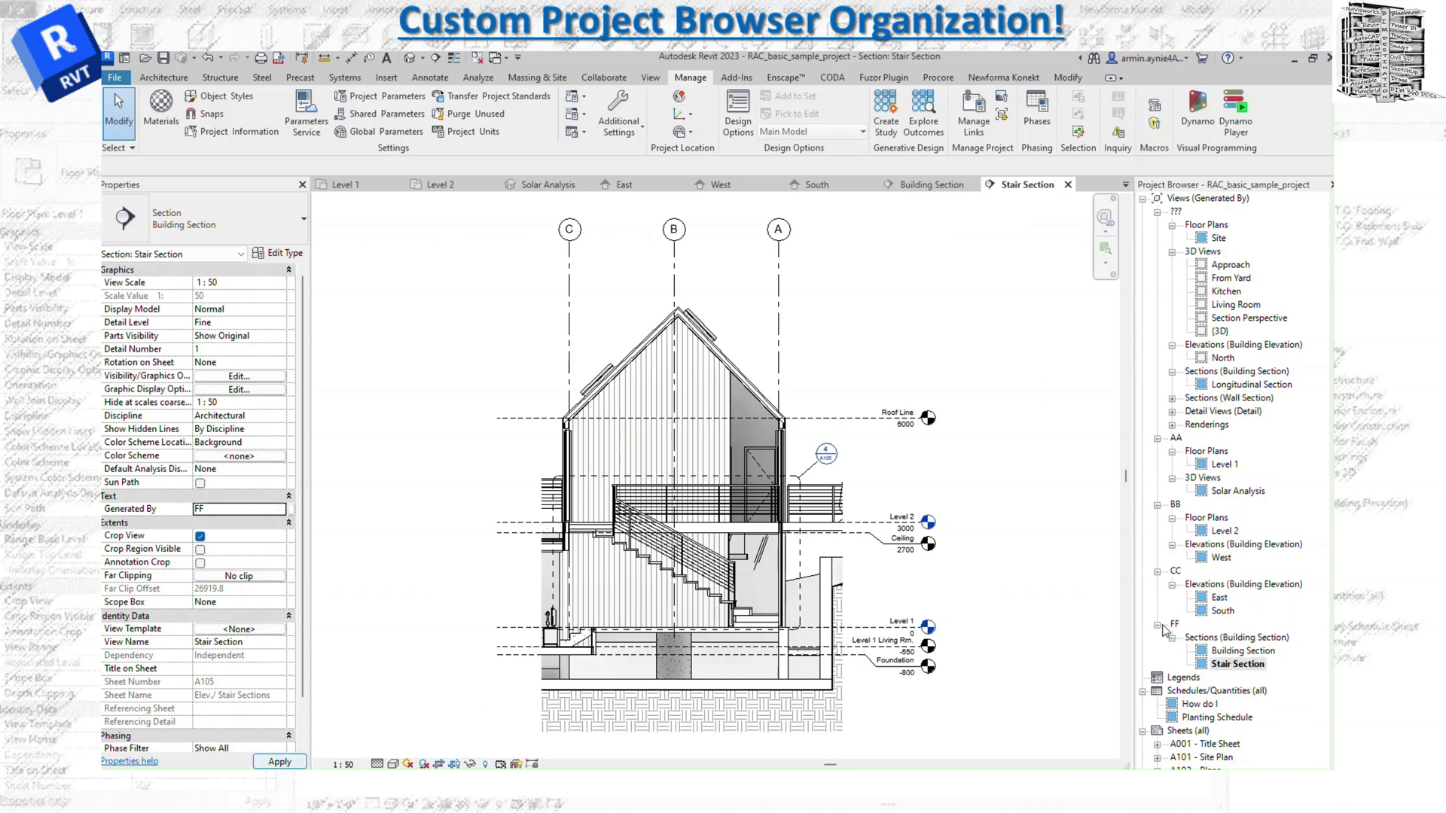